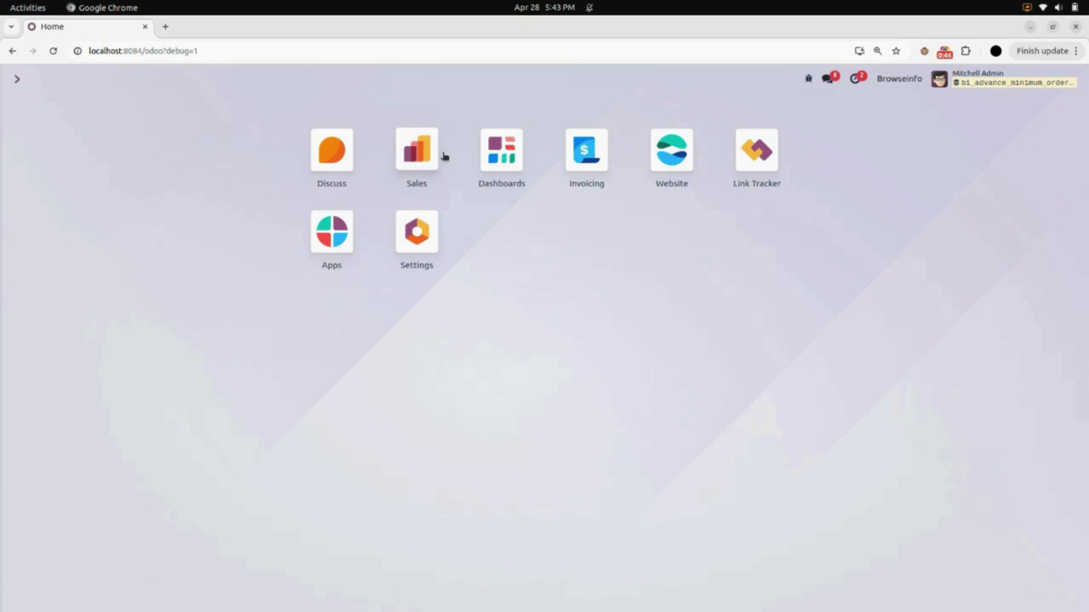
# Open the Cabinet with Doors product variant (E-COM11) from the Sales app's product variants
pyautogui.click(413, 156)
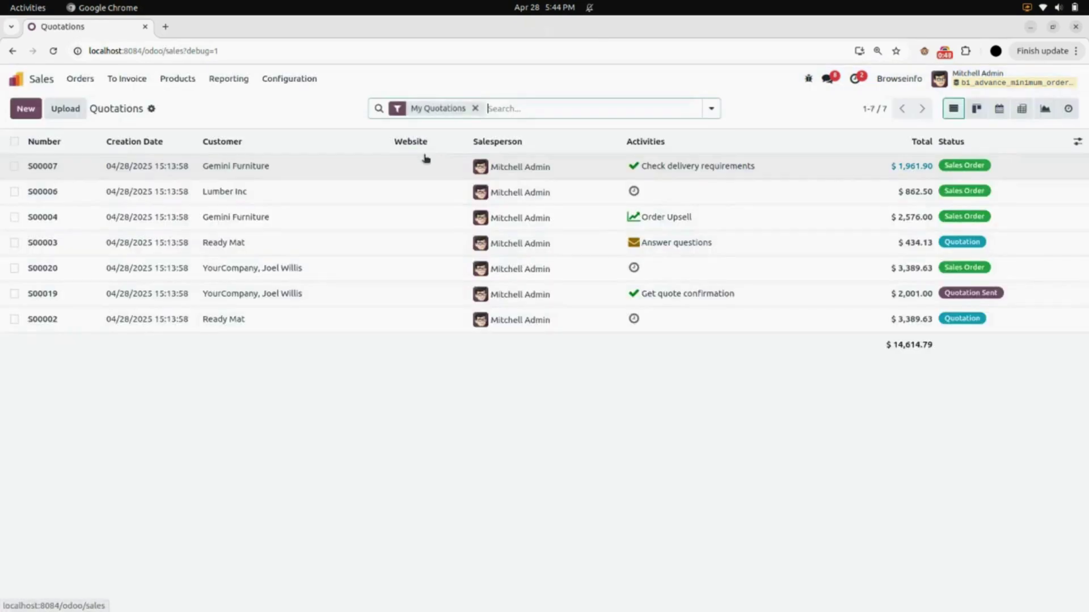
pyautogui.click(190, 85)
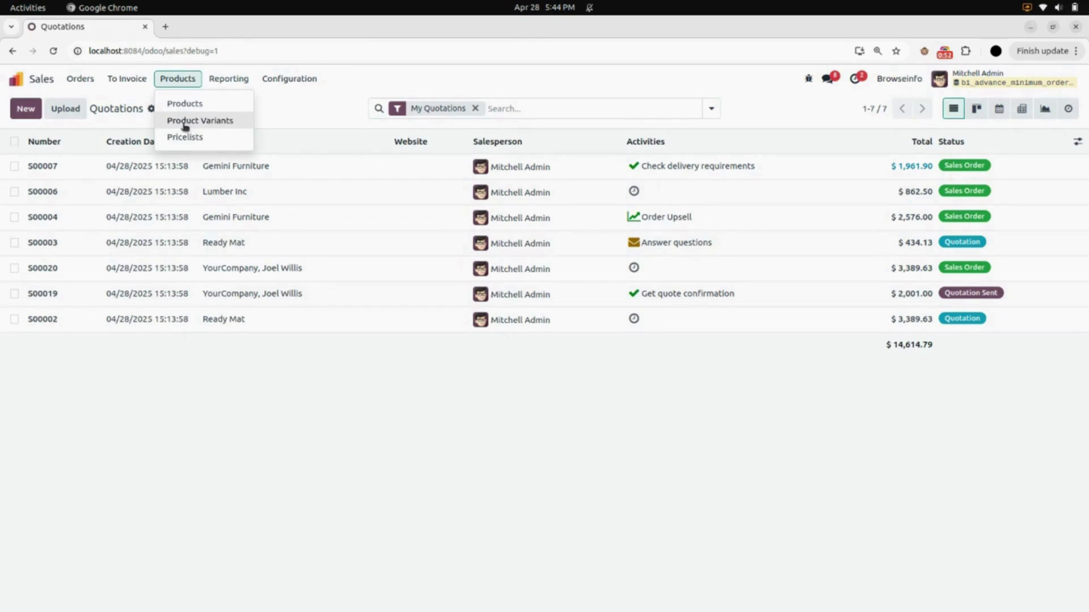
pyautogui.click(218, 126)
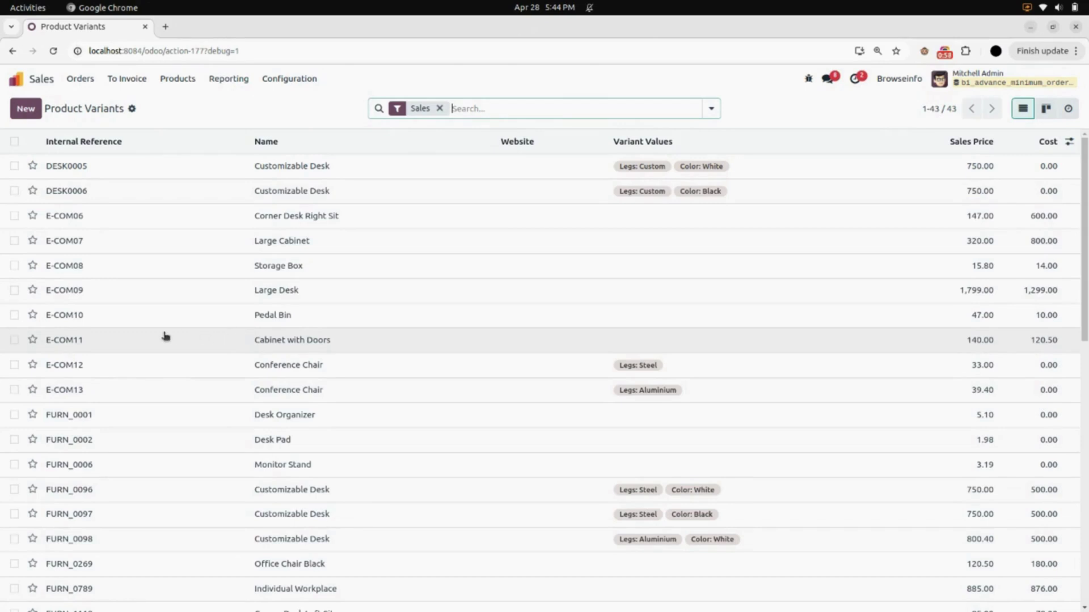
pyautogui.click(216, 342)
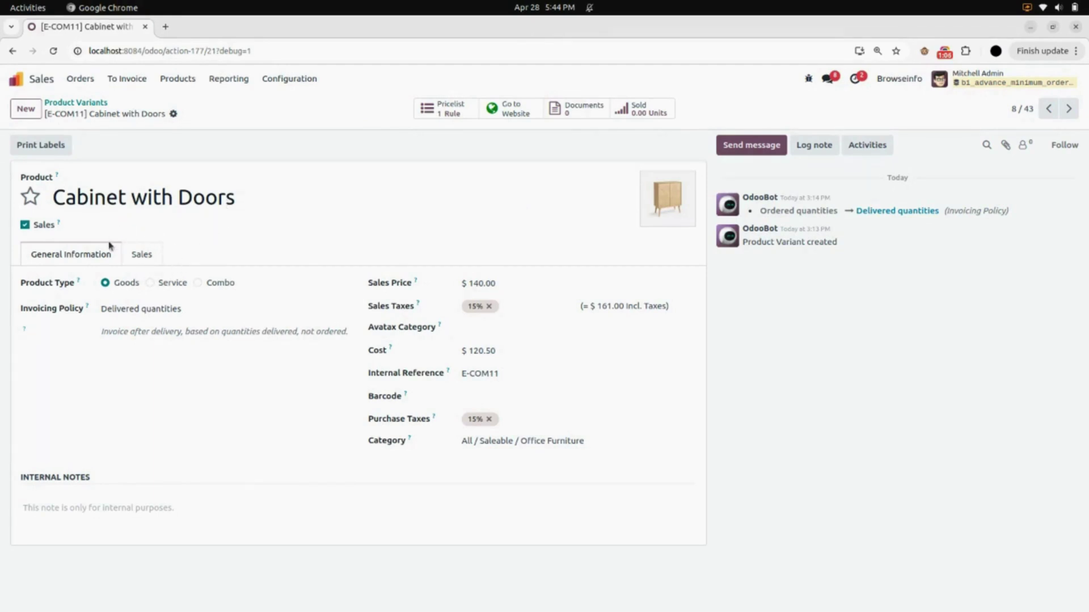
# Set the Cabinet with Doors variant's Minimum Quantity Order to 5, save it, and return to its general information
pyautogui.click(144, 259)
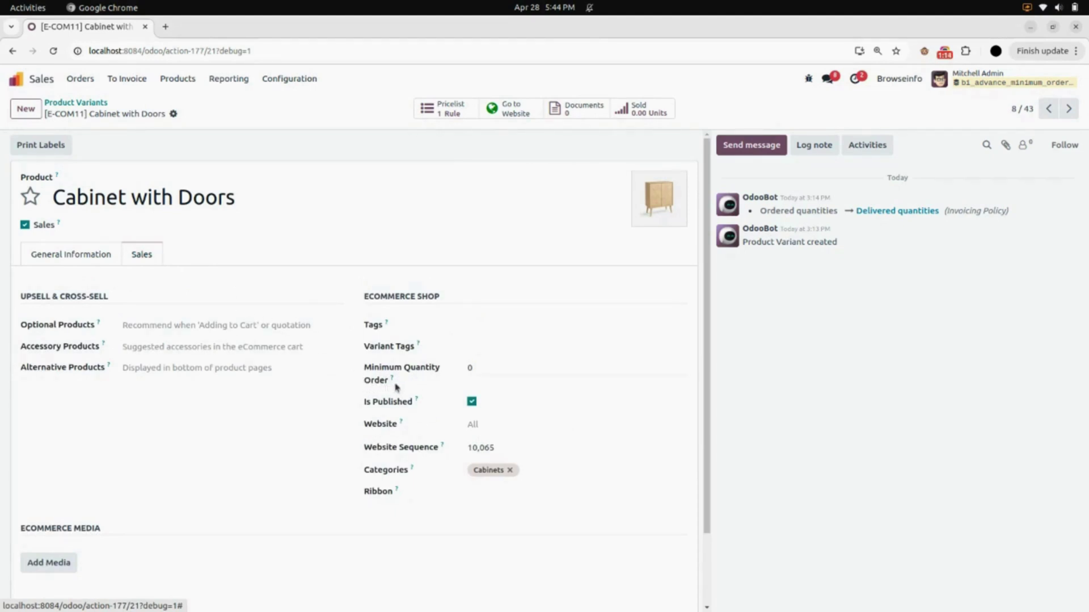
pyautogui.click(499, 370)
pyautogui.write('5')
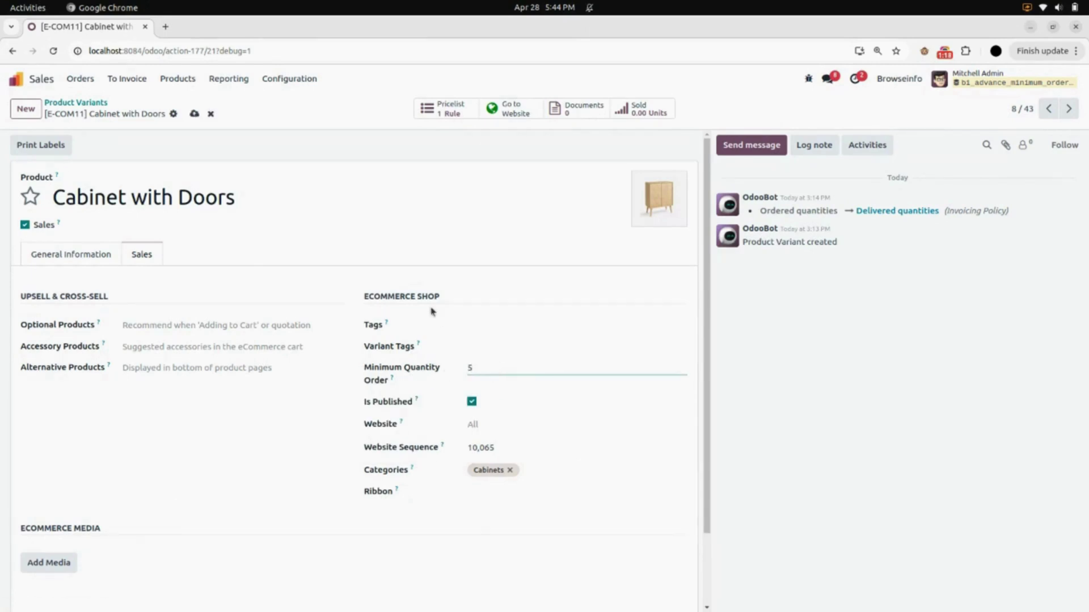
pyautogui.click(194, 113)
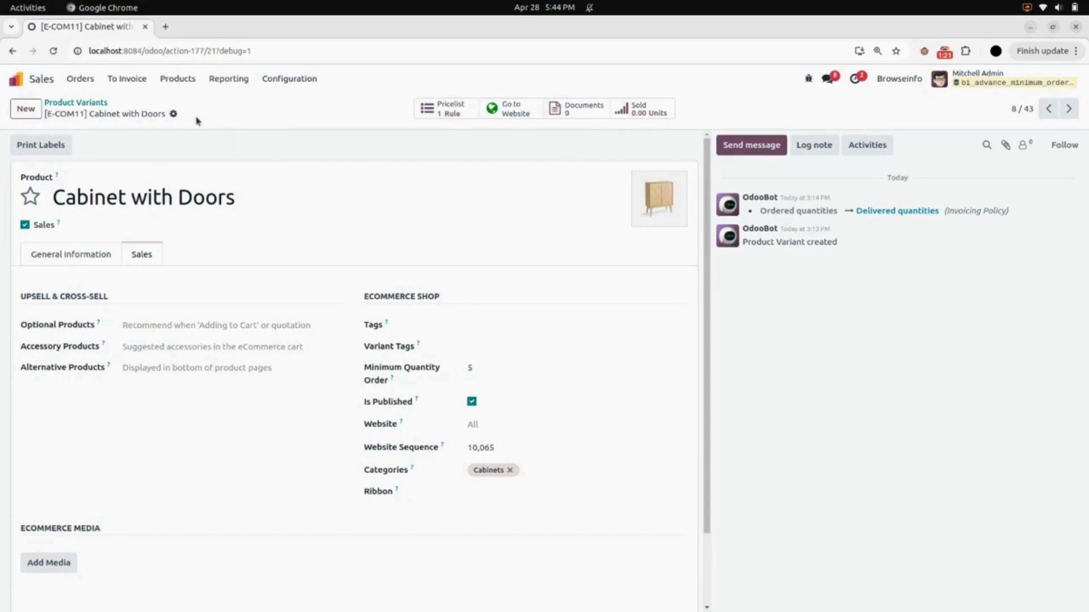
pyautogui.click(83, 257)
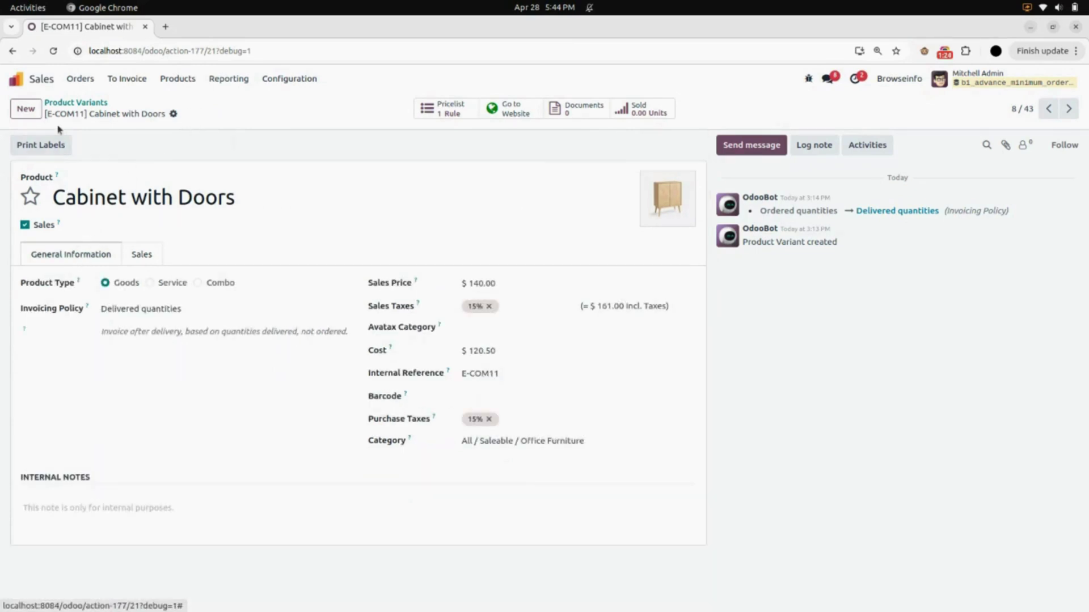
# Open Cabinet with Doors in the website shop and try to lower its order quantity below 5
pyautogui.click(49, 78)
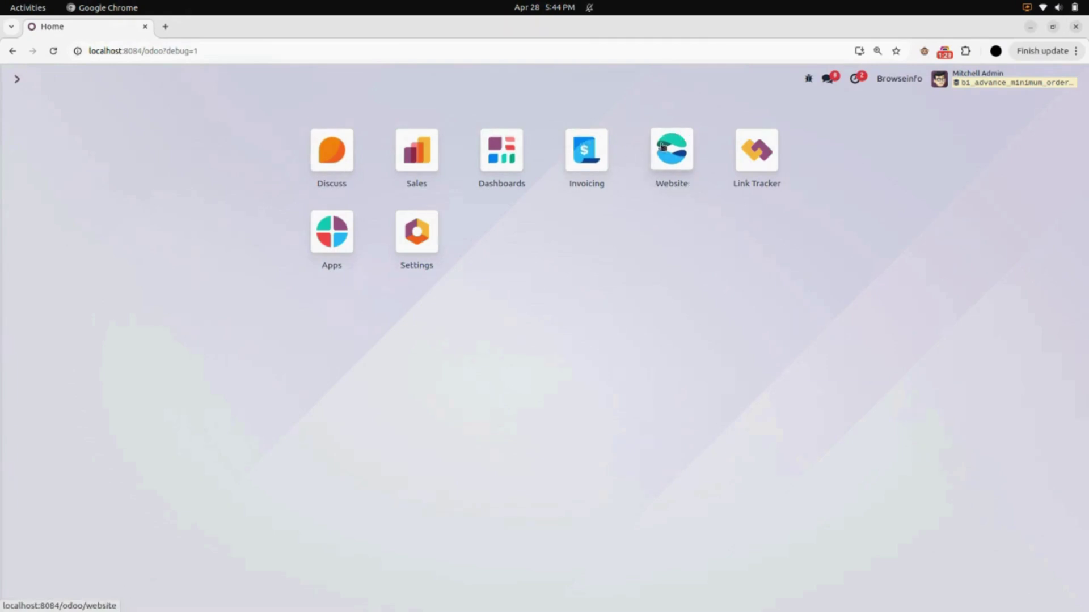
pyautogui.click(670, 162)
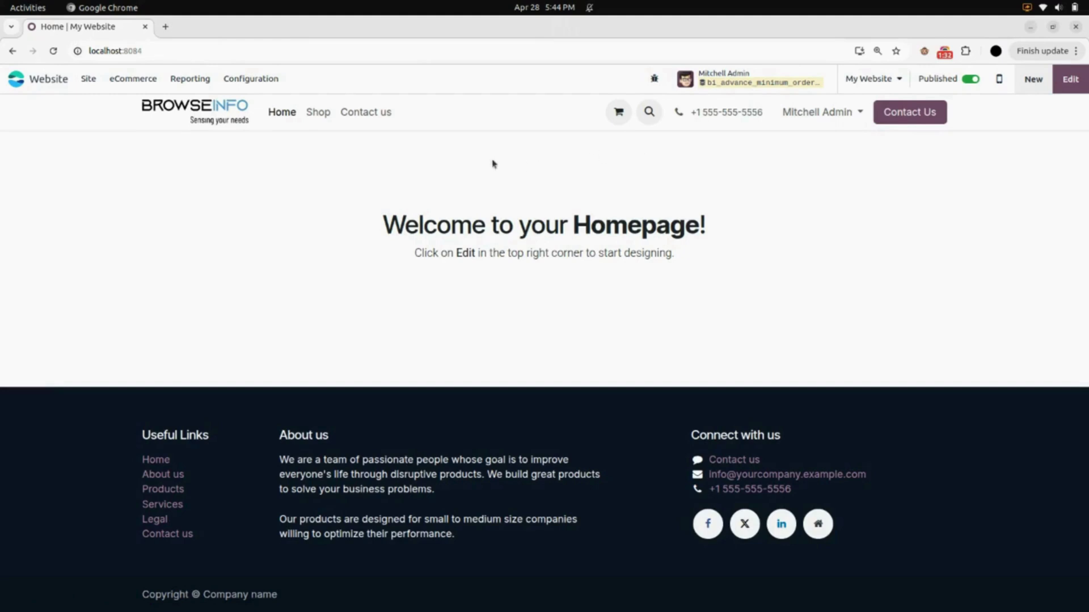
pyautogui.click(327, 117)
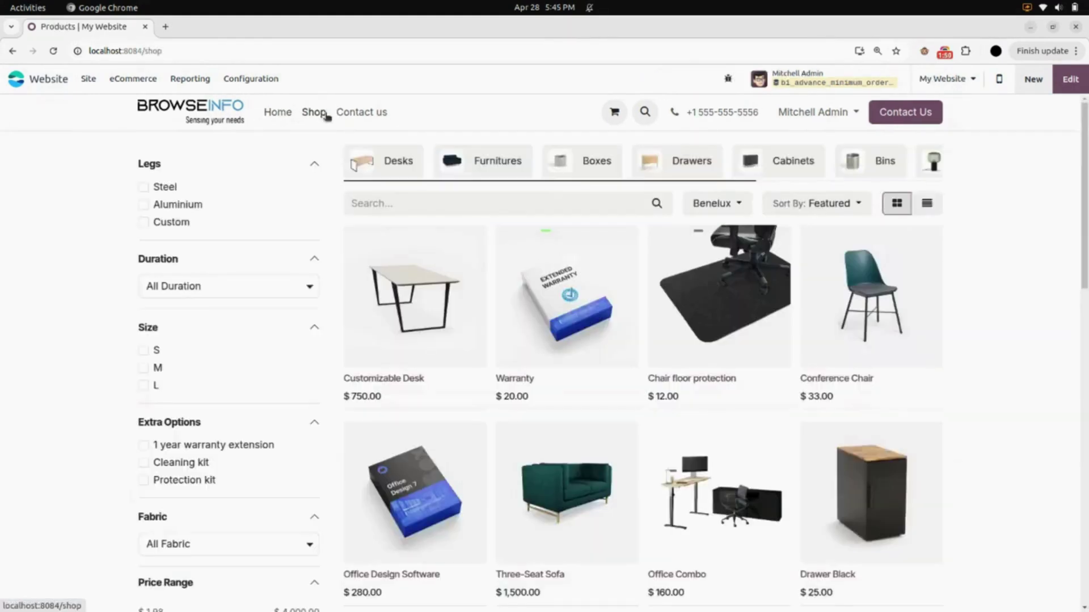
pyautogui.scroll(-5, 490, 294)
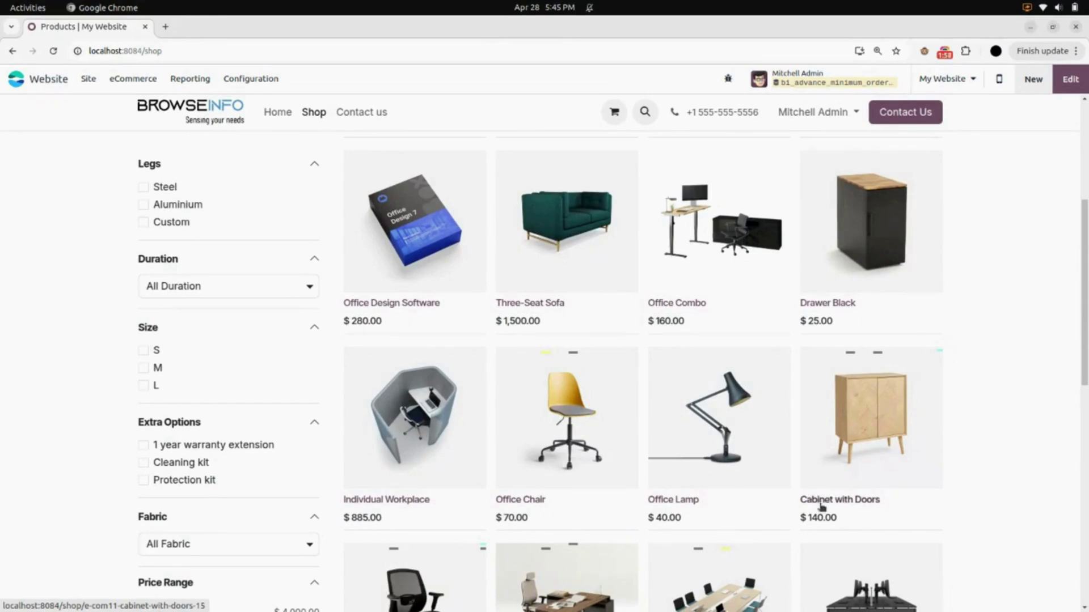
pyautogui.click(889, 450)
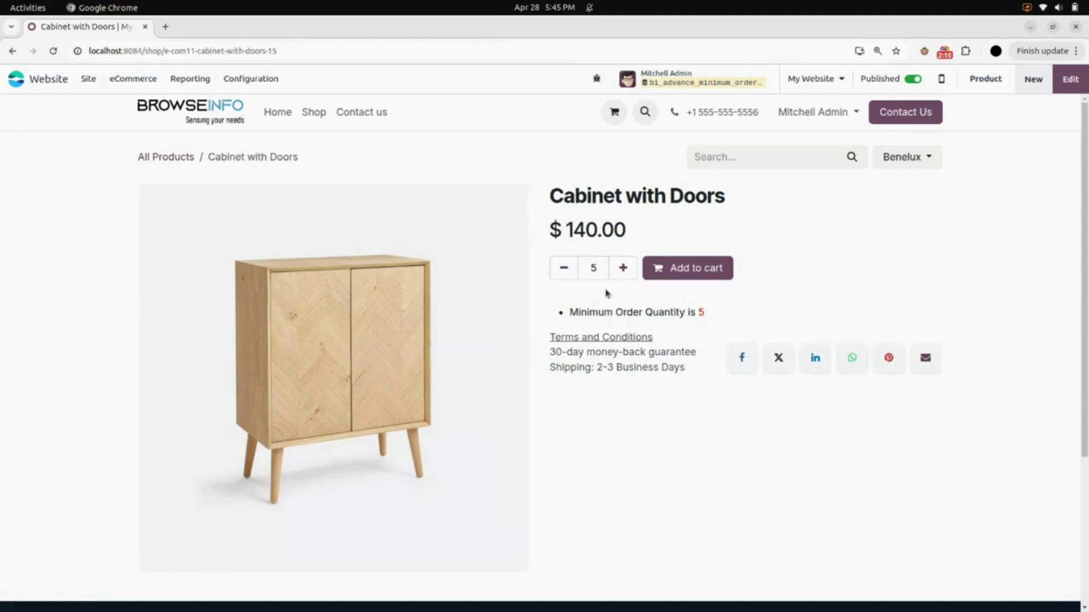
pyautogui.click(566, 267)
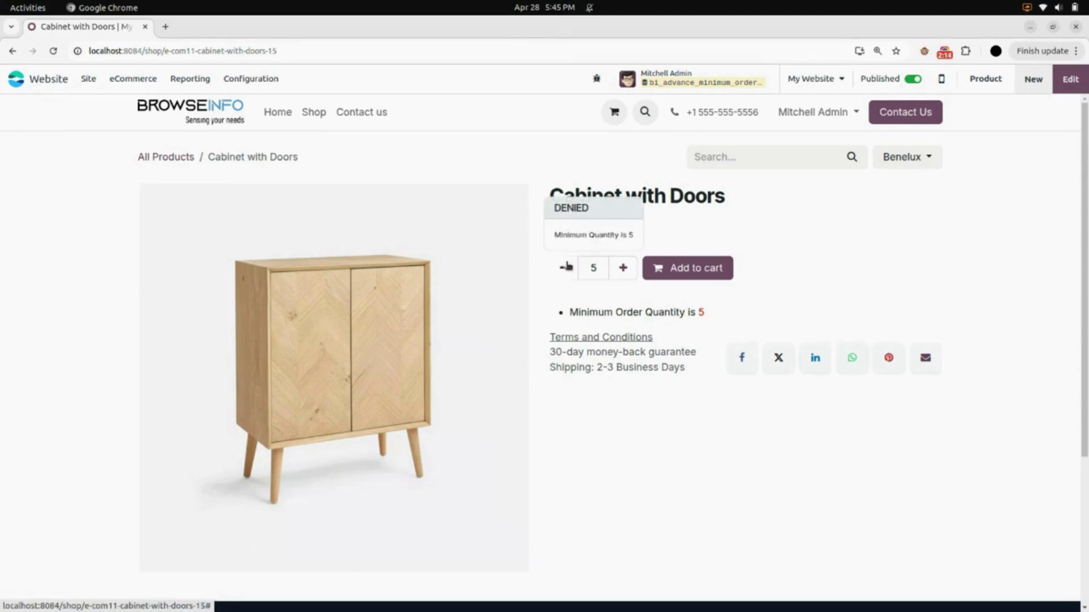
pyautogui.click(566, 266)
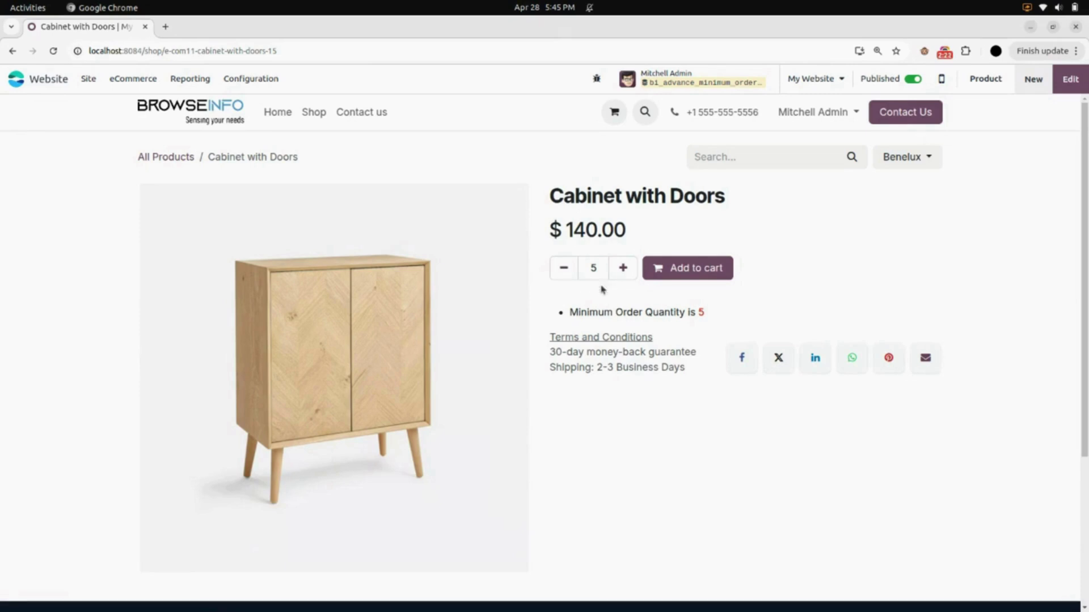
# Open the Cabinet with Doors product record from the Sales app's products
pyautogui.click(65, 89)
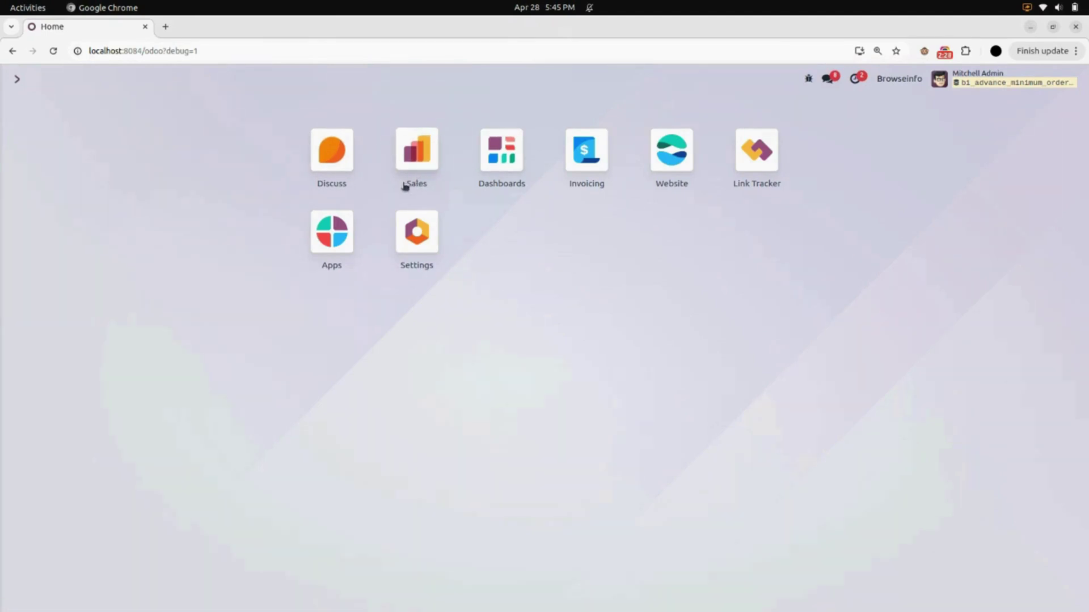
pyautogui.click(426, 152)
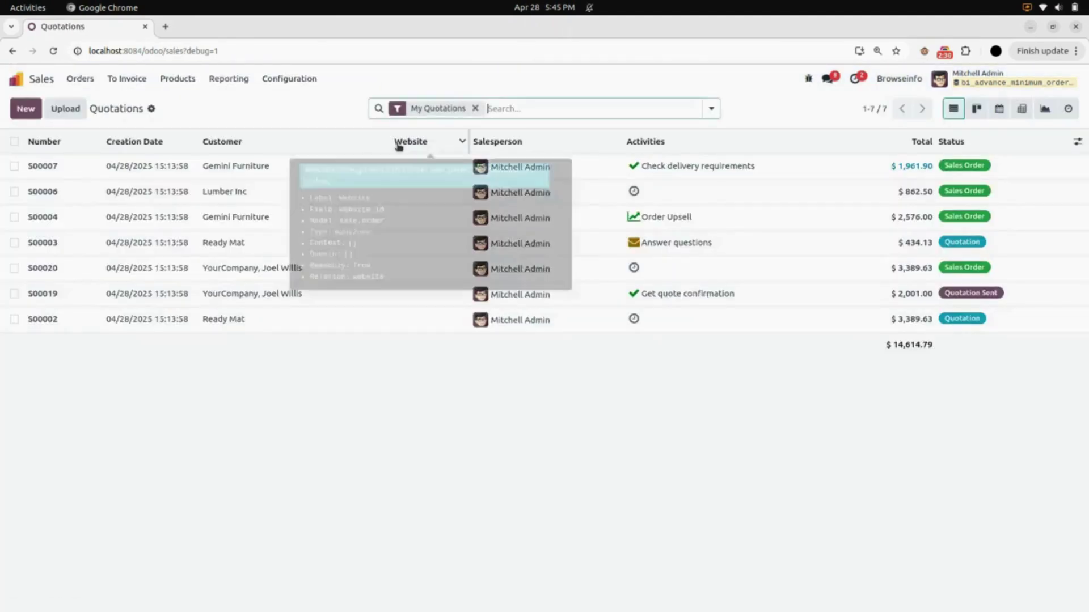
pyautogui.click(185, 88)
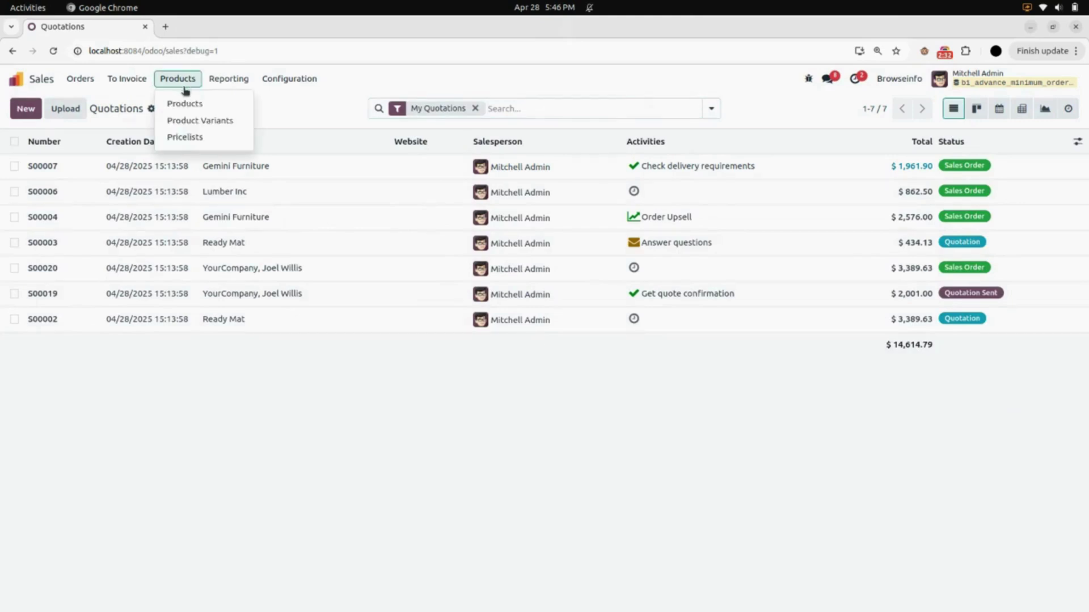
pyautogui.click(184, 104)
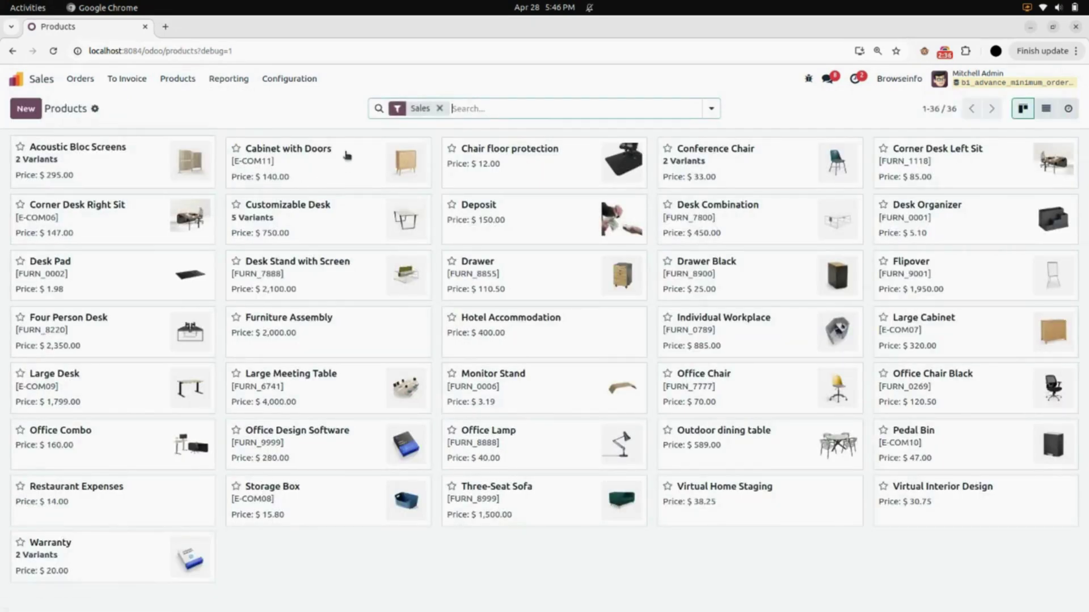
pyautogui.click(286, 161)
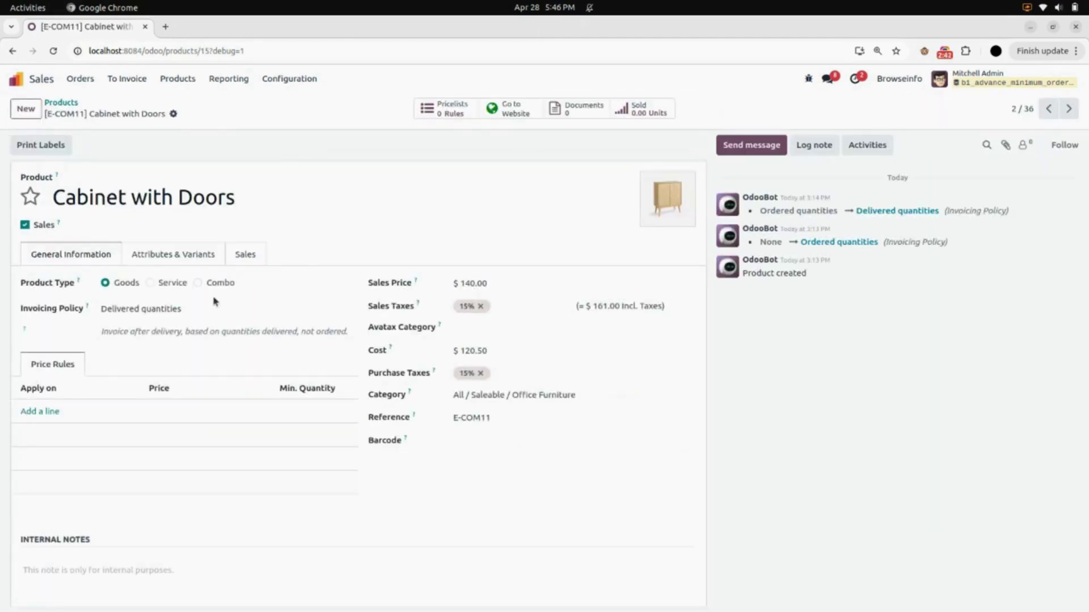
# Add a price rule to Cabinet with Doors with a minimum quantity of 10 and a fixed price of 200, and save the product
pyautogui.click(45, 412)
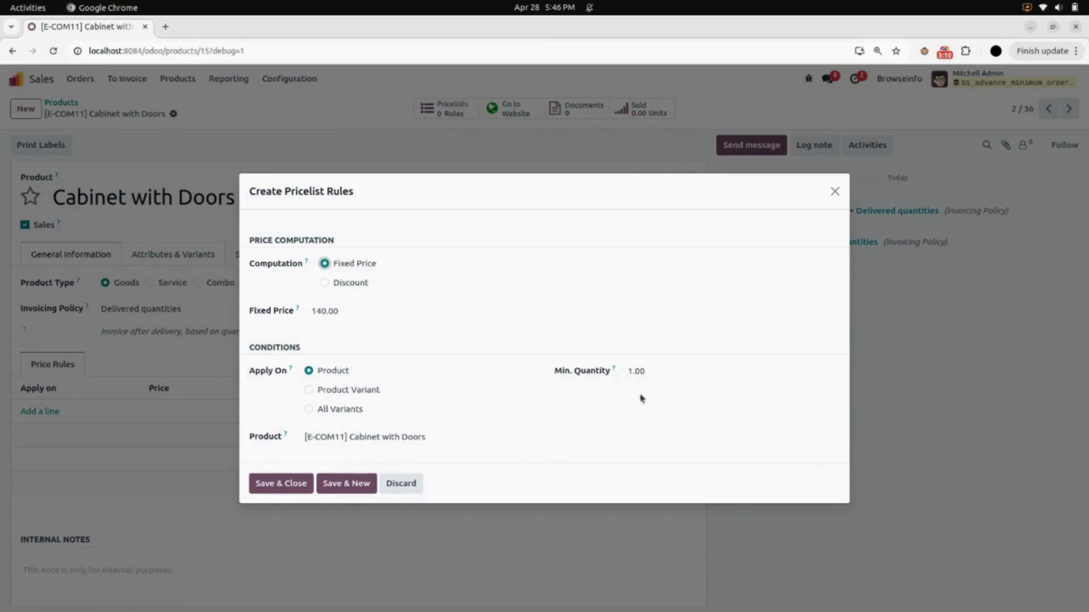
pyautogui.click(656, 367)
pyautogui.write('1')
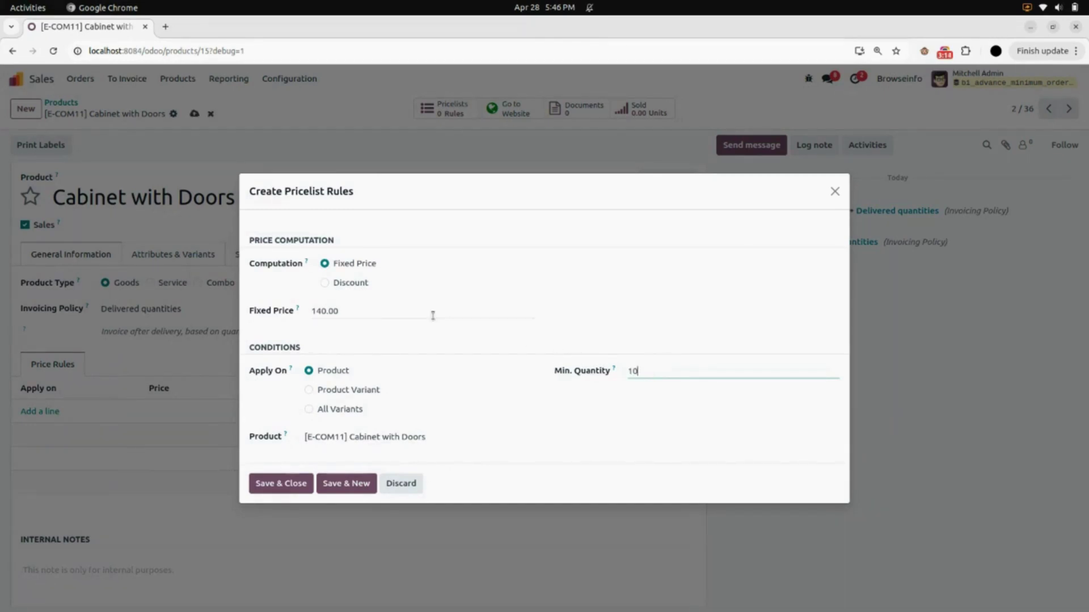
pyautogui.click(381, 315)
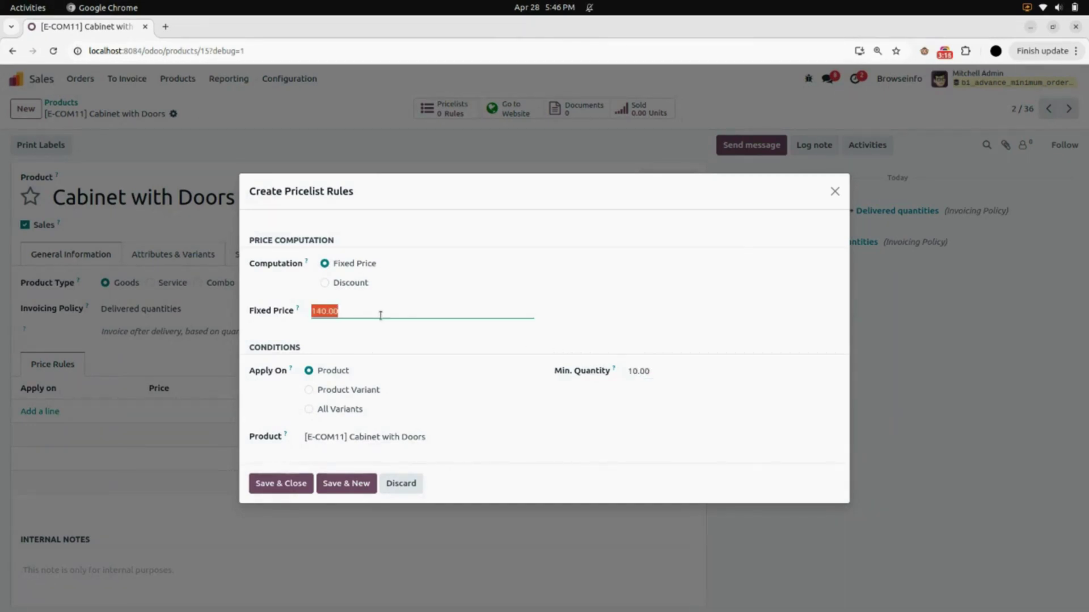
pyautogui.write('200')
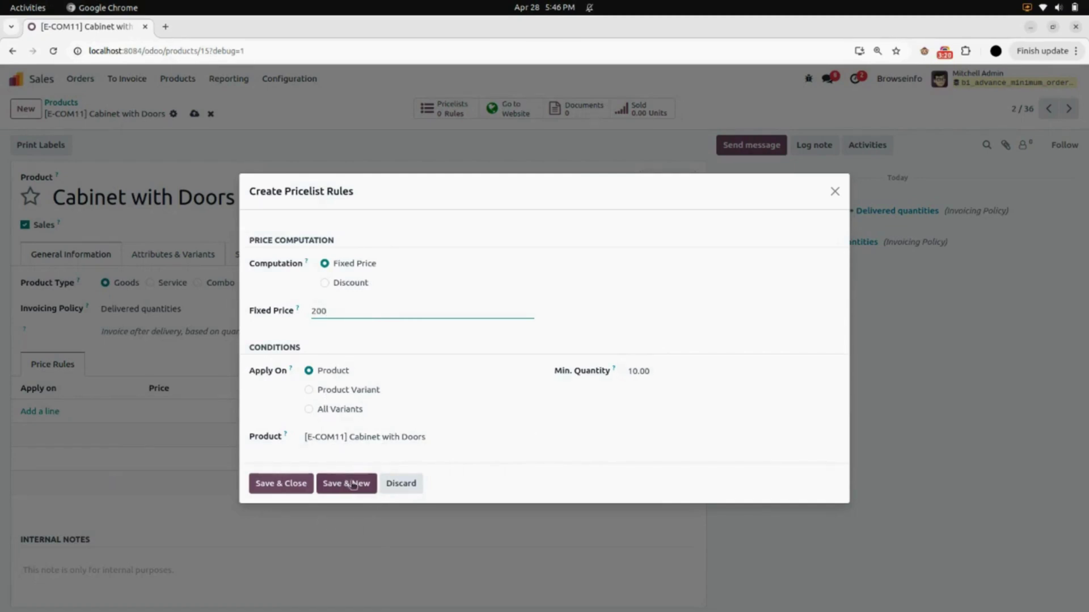
pyautogui.click(294, 484)
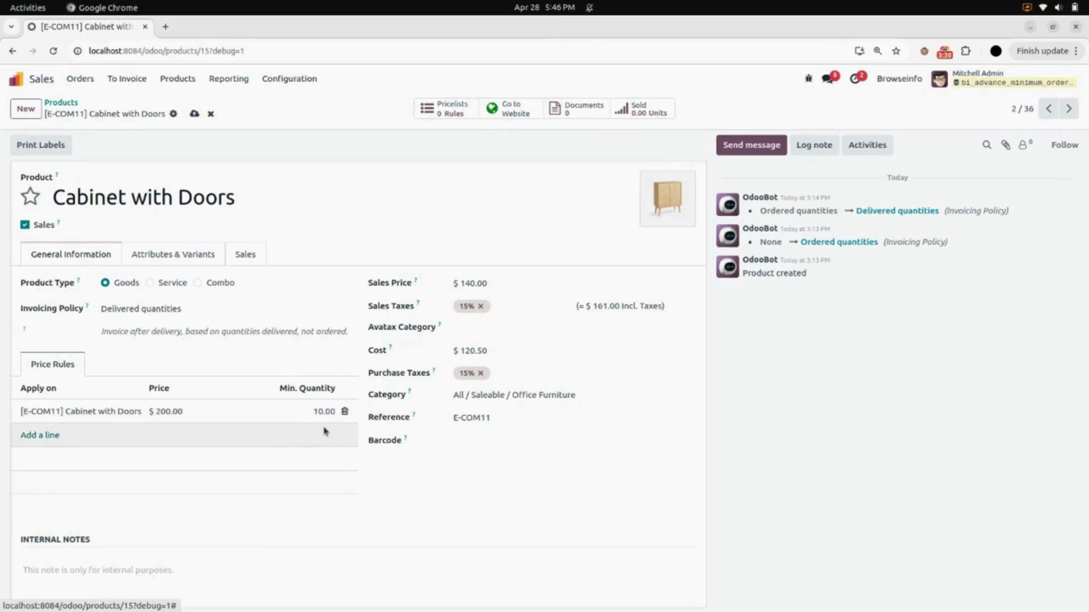
pyautogui.click(195, 114)
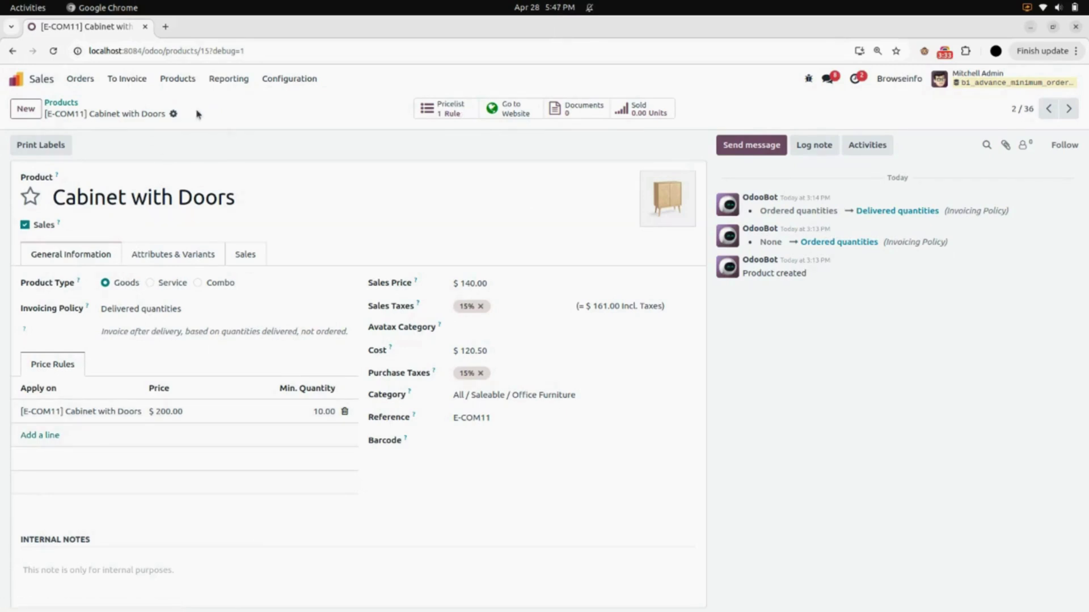
# Open the Cabinet with Doors page in the website shop to check its price rule table
pyautogui.click(45, 81)
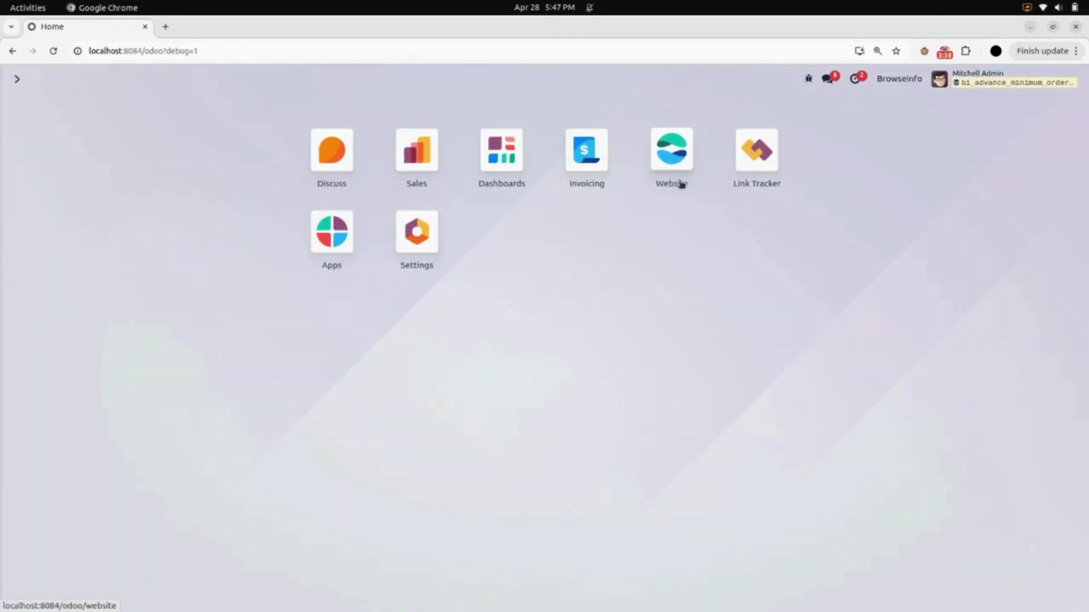
pyautogui.click(676, 163)
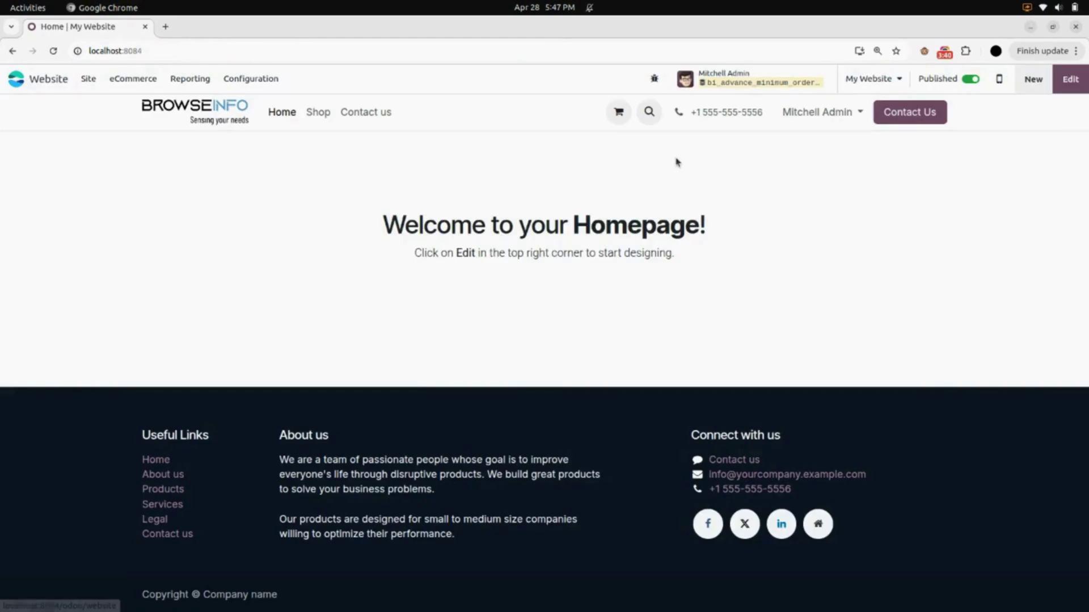
pyautogui.click(318, 117)
pyautogui.scroll(-7, 567, 335)
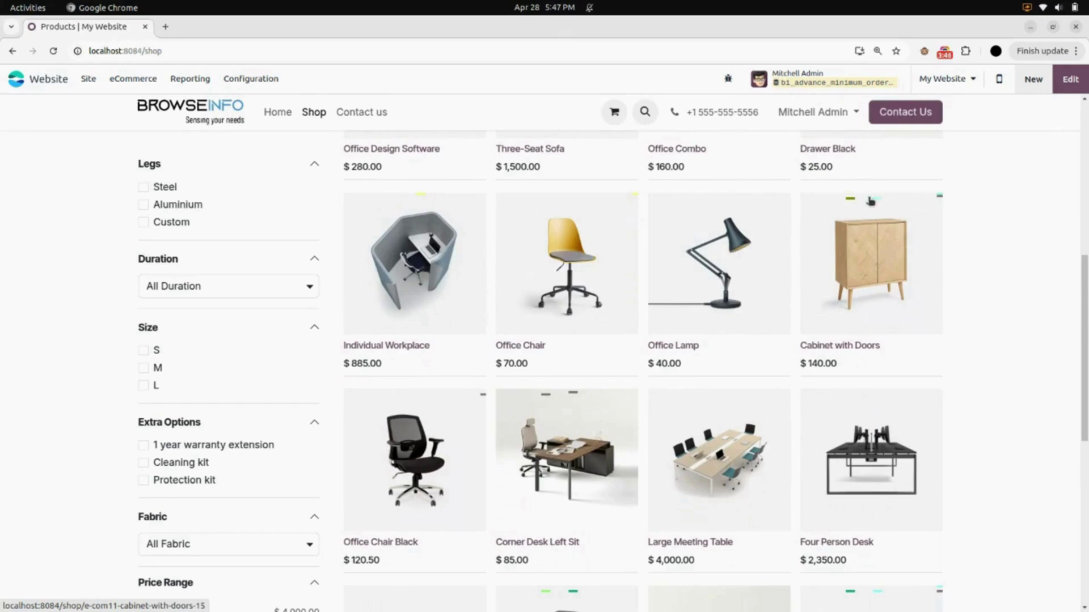
pyautogui.click(871, 313)
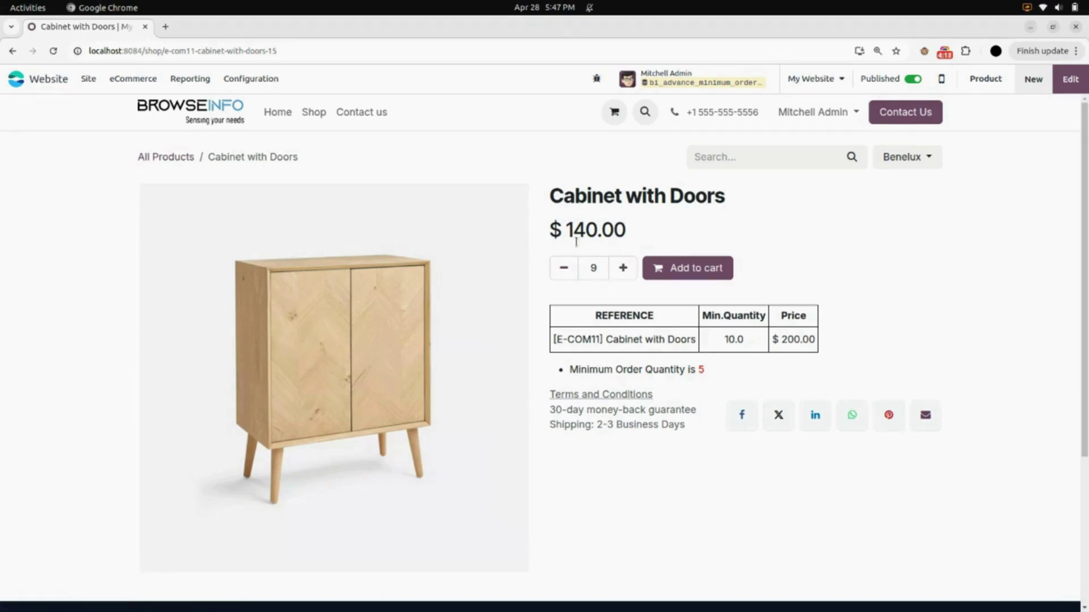
# Switch the cabinet's order quantity between 10 and 9, ending at 10, to compare the unit price
pyautogui.click(626, 270)
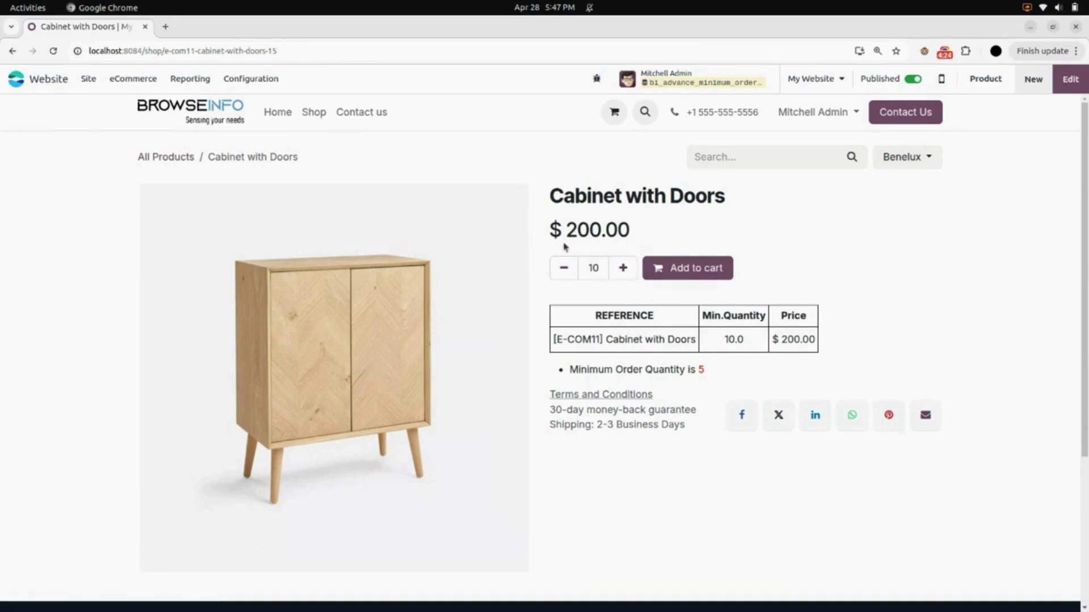
pyautogui.click(557, 271)
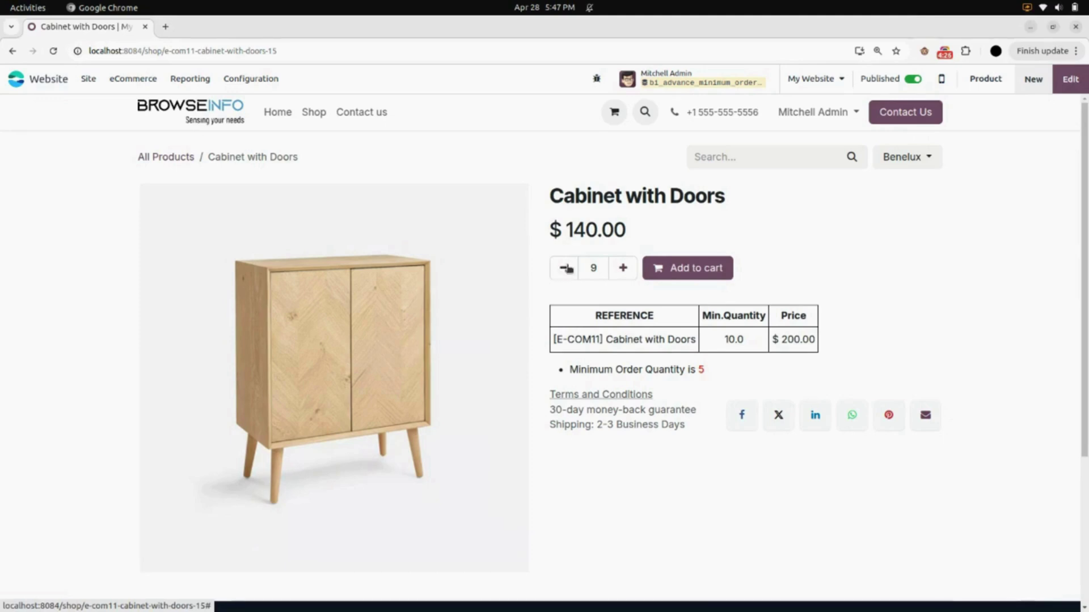
pyautogui.click(625, 267)
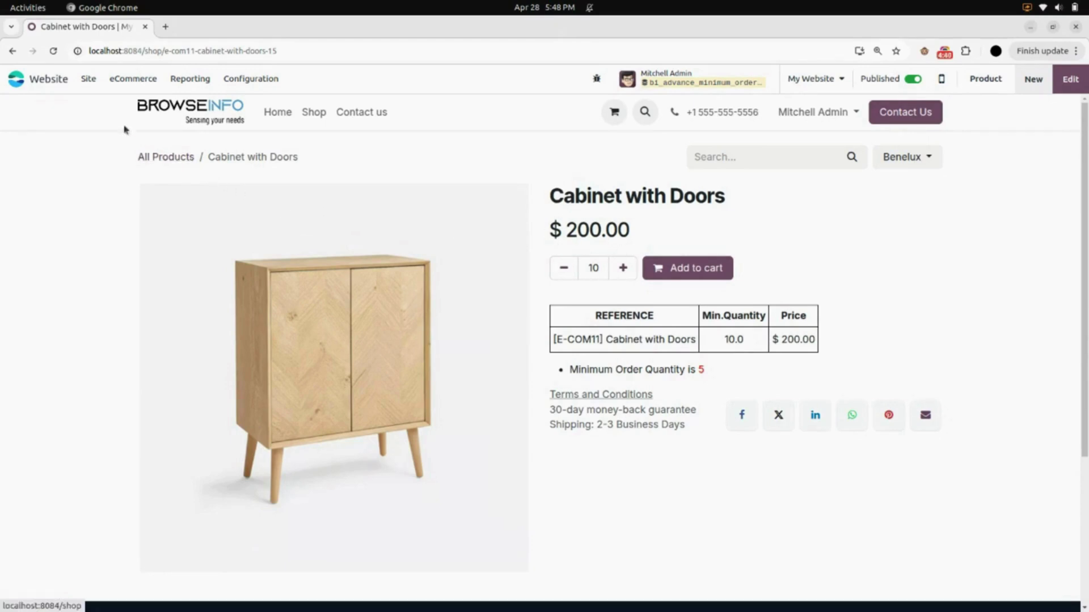
# Open the Customizable Desk product record from the Sales app's products
pyautogui.click(59, 78)
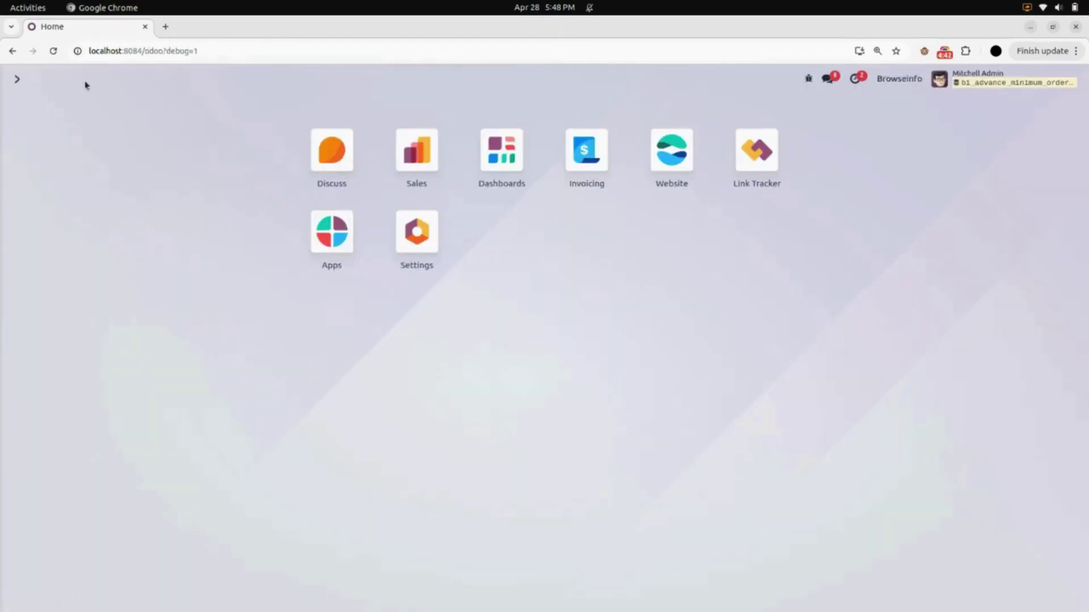
pyautogui.click(410, 149)
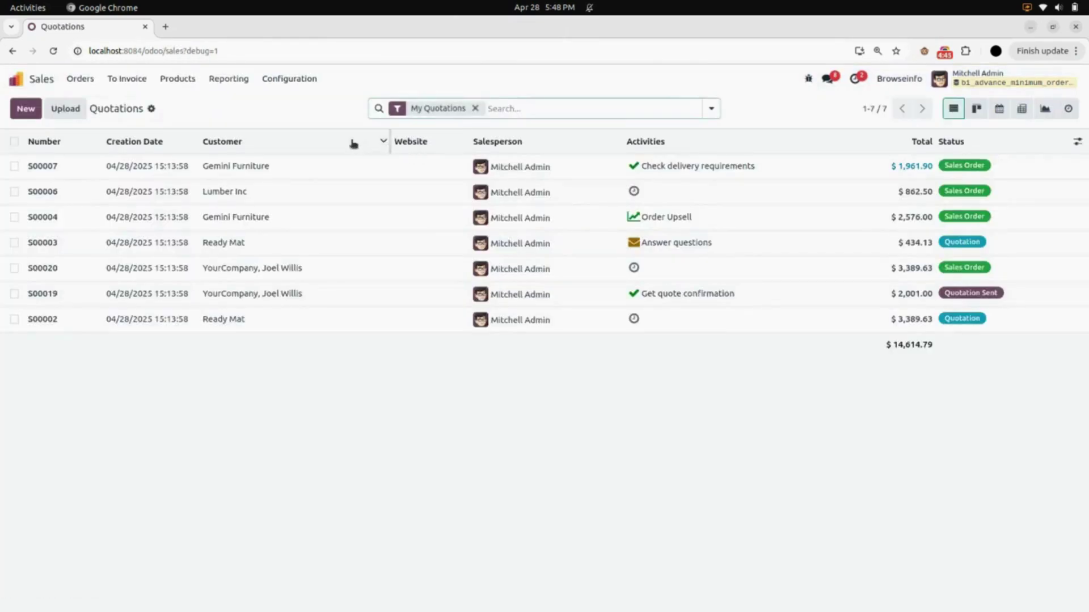
pyautogui.click(188, 83)
pyautogui.click(198, 107)
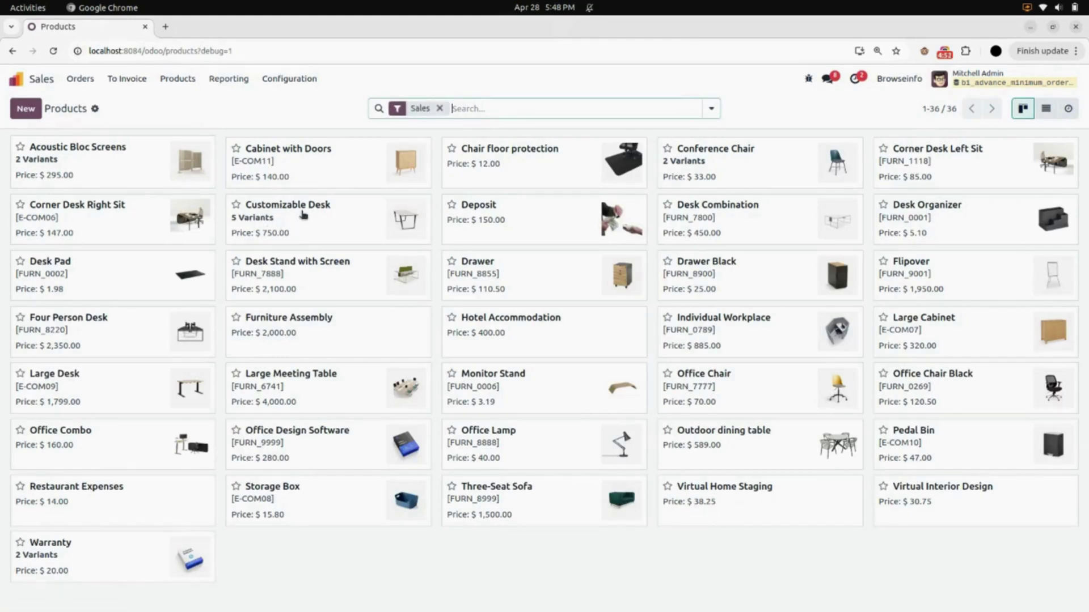
pyautogui.click(300, 220)
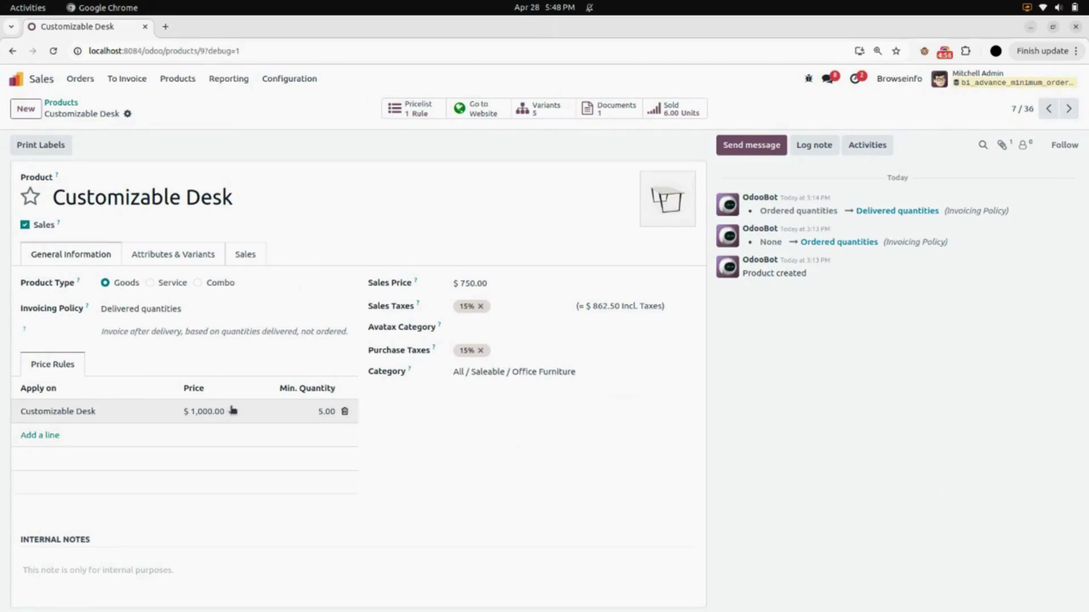
# Replace the Customizable Desk's existing price rule with one for all variants, minimum quantity 5 and fixed price 700, and save the product
pyautogui.click(344, 412)
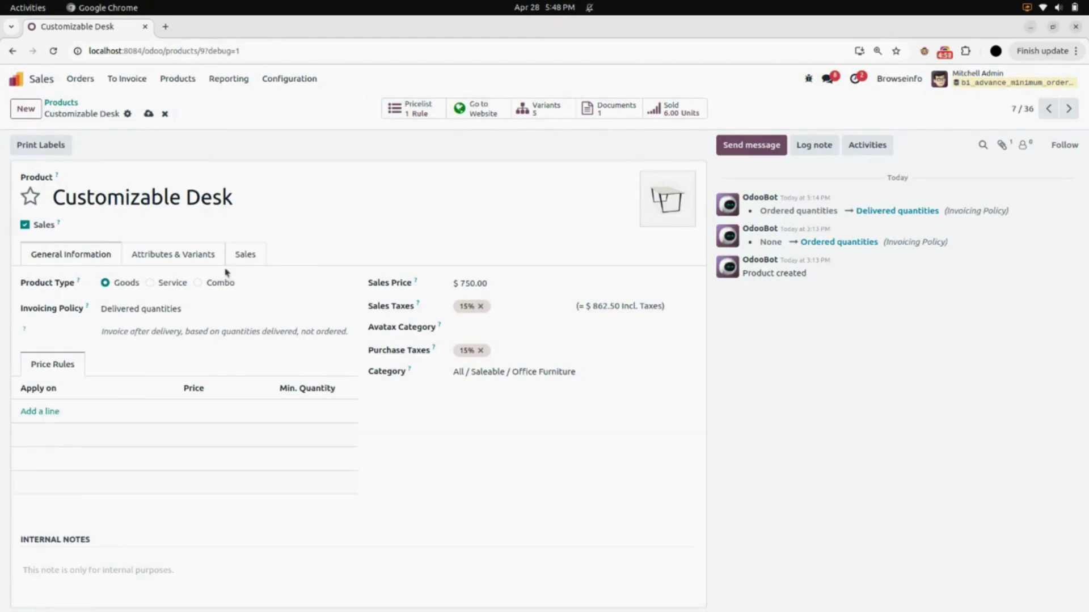
pyautogui.click(150, 113)
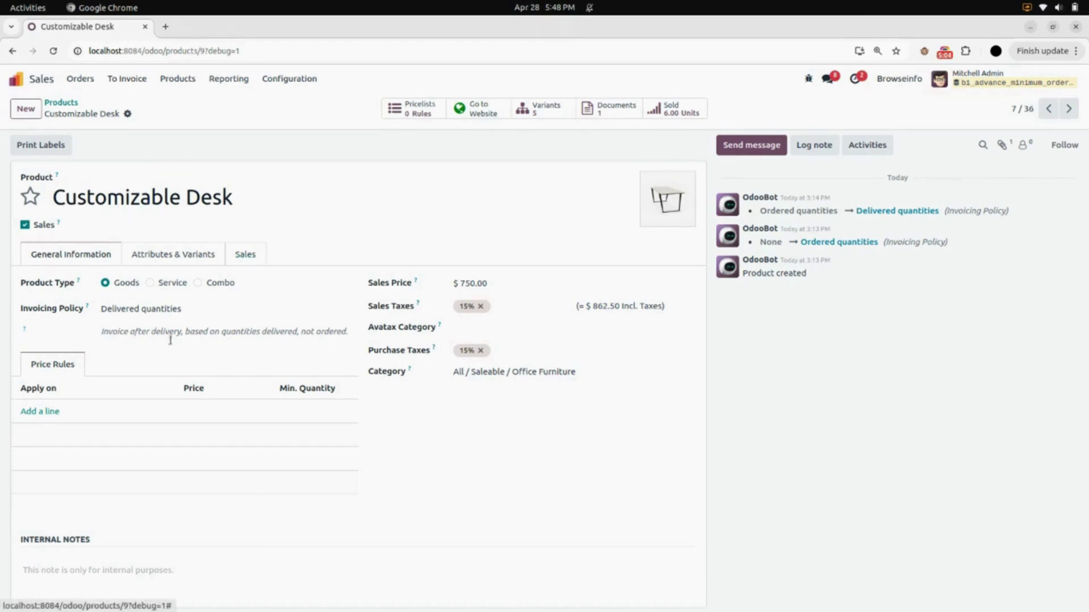
pyautogui.click(38, 413)
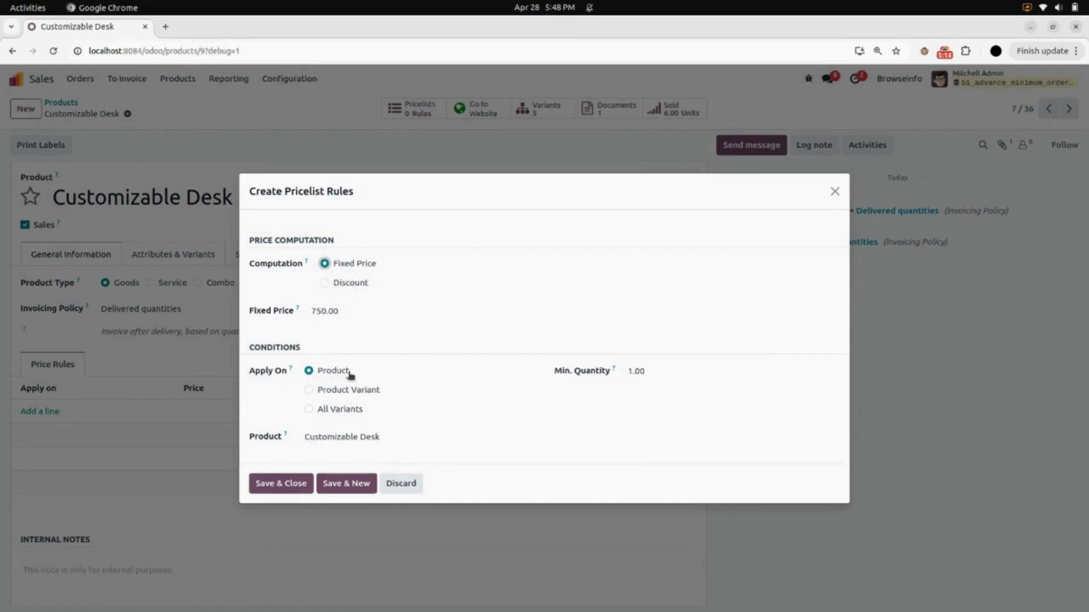
pyautogui.click(309, 409)
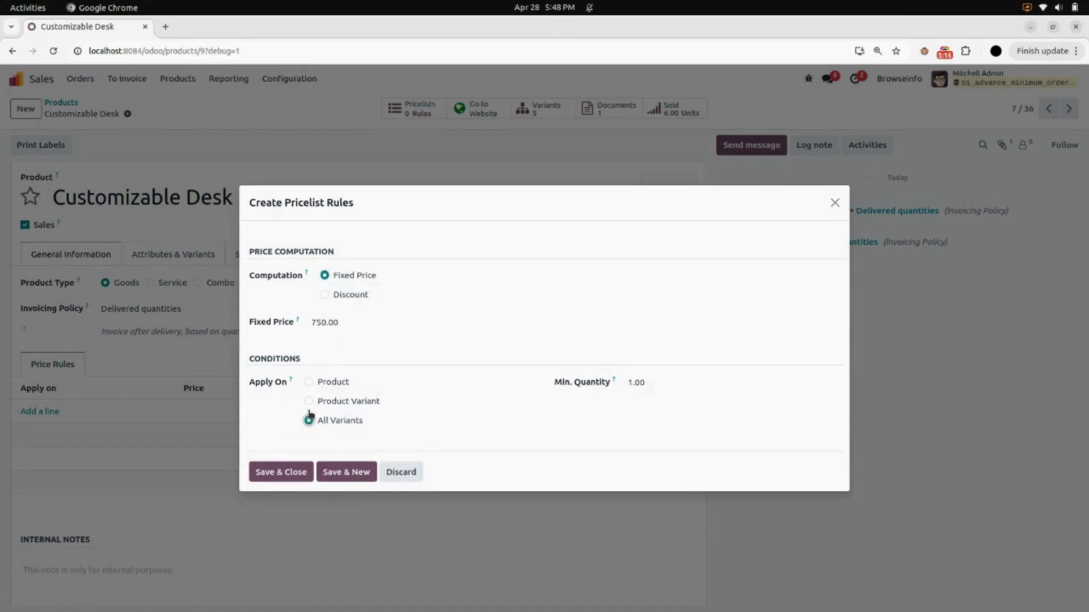
pyautogui.click(665, 383)
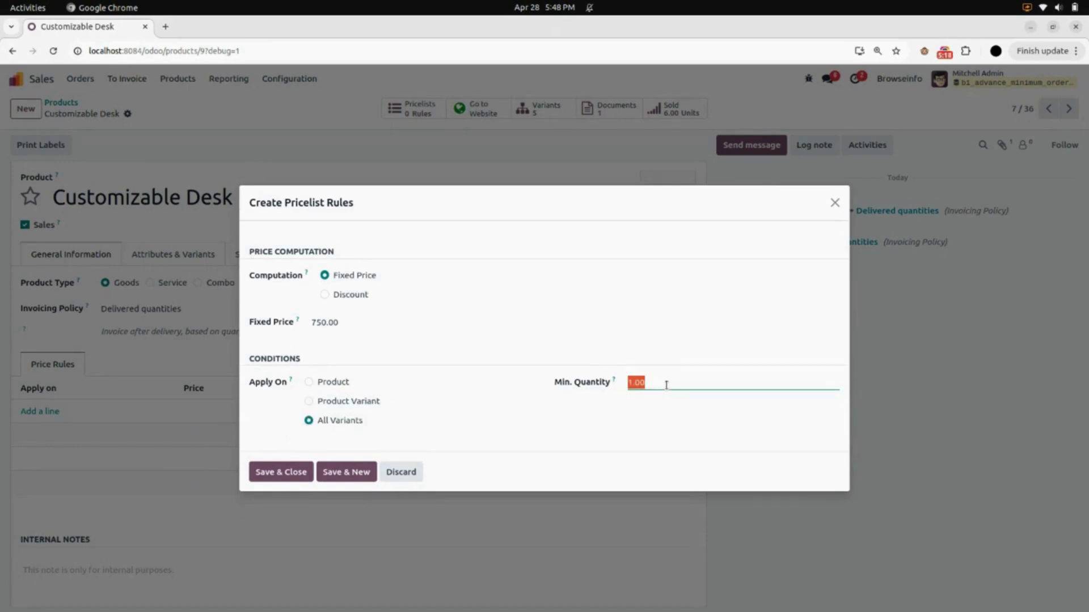
pyautogui.write('5')
pyautogui.click(378, 323)
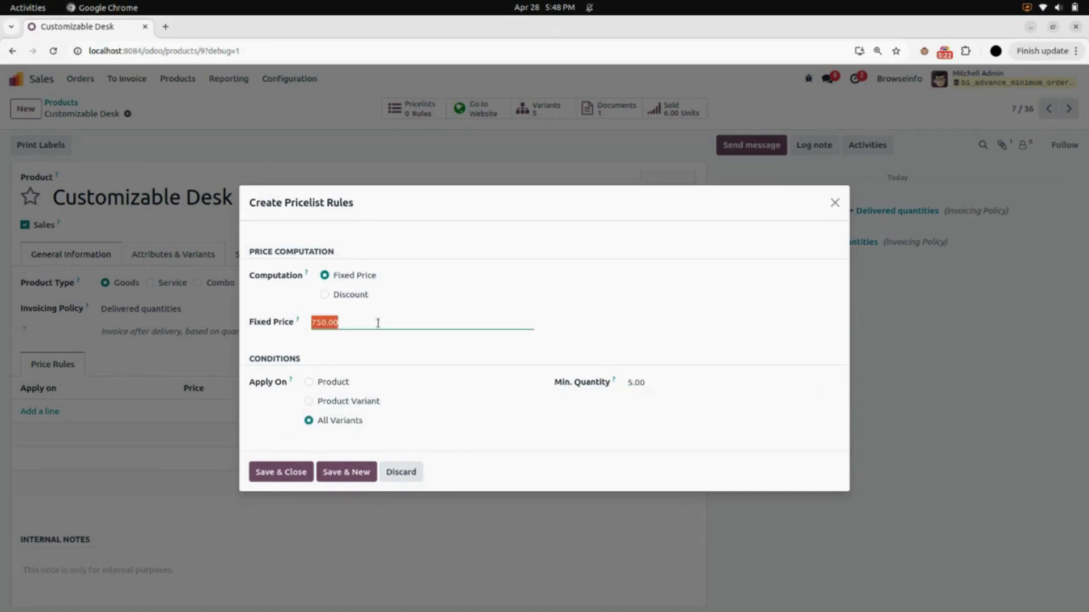
pyautogui.write('70')
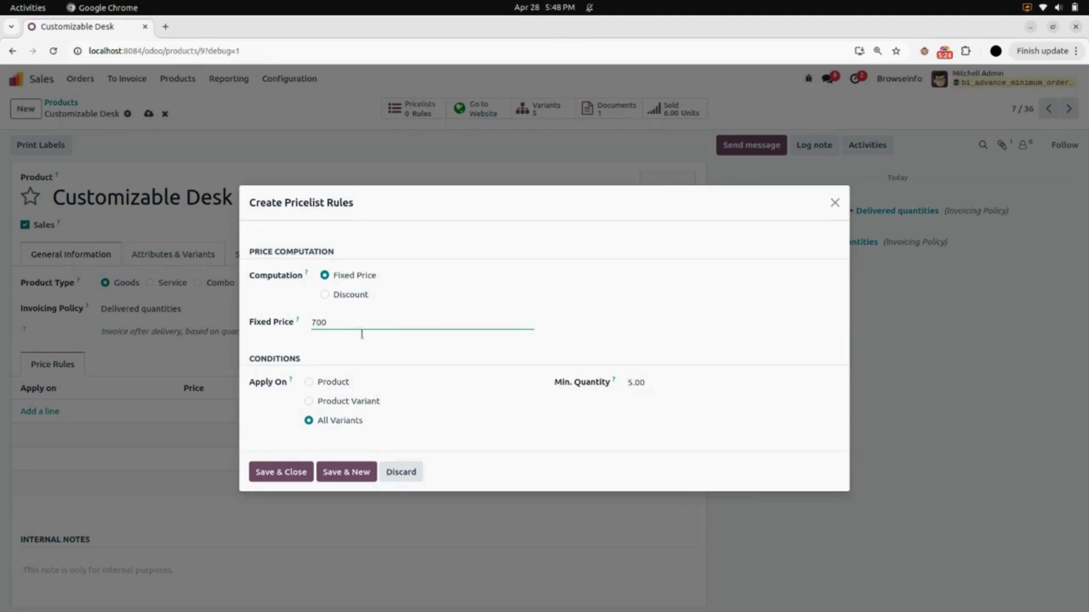
pyautogui.click(283, 474)
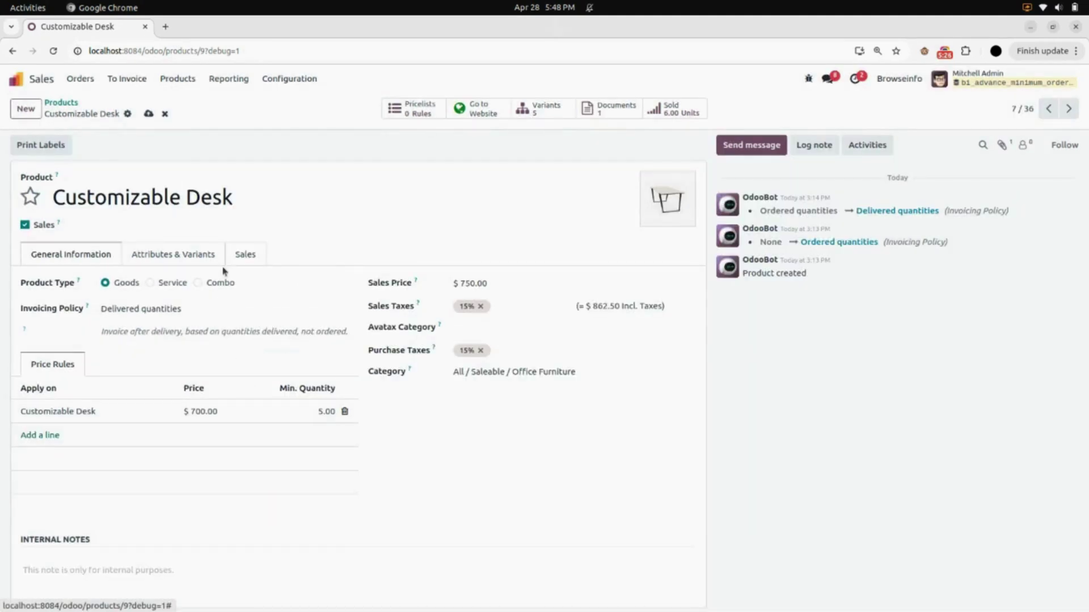
pyautogui.click(149, 115)
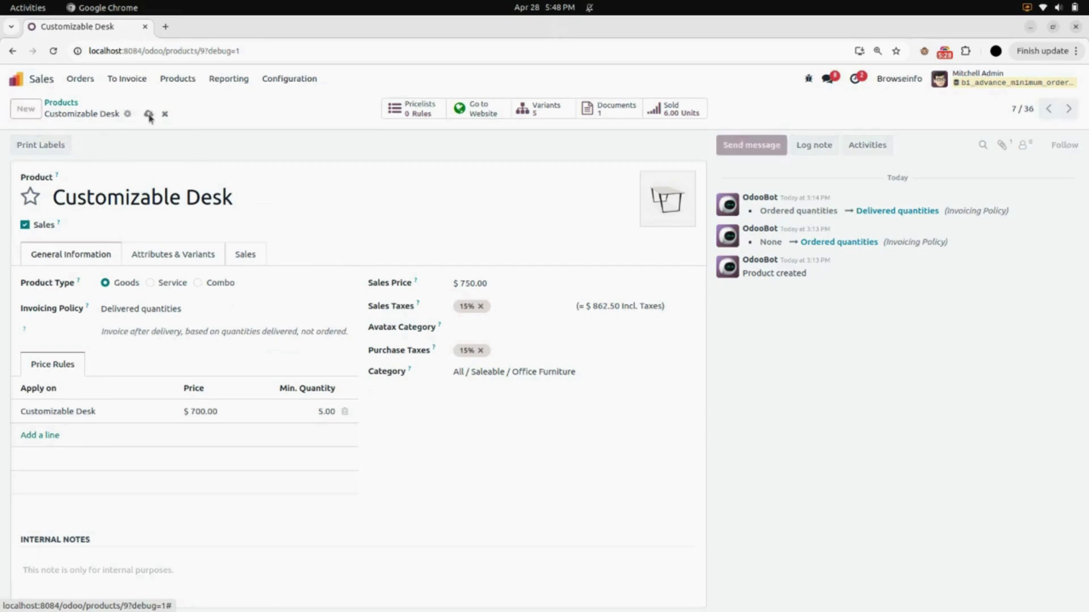
# Open the Customizable Desk page in the website shop to check its price rule table
pyautogui.click(77, 104)
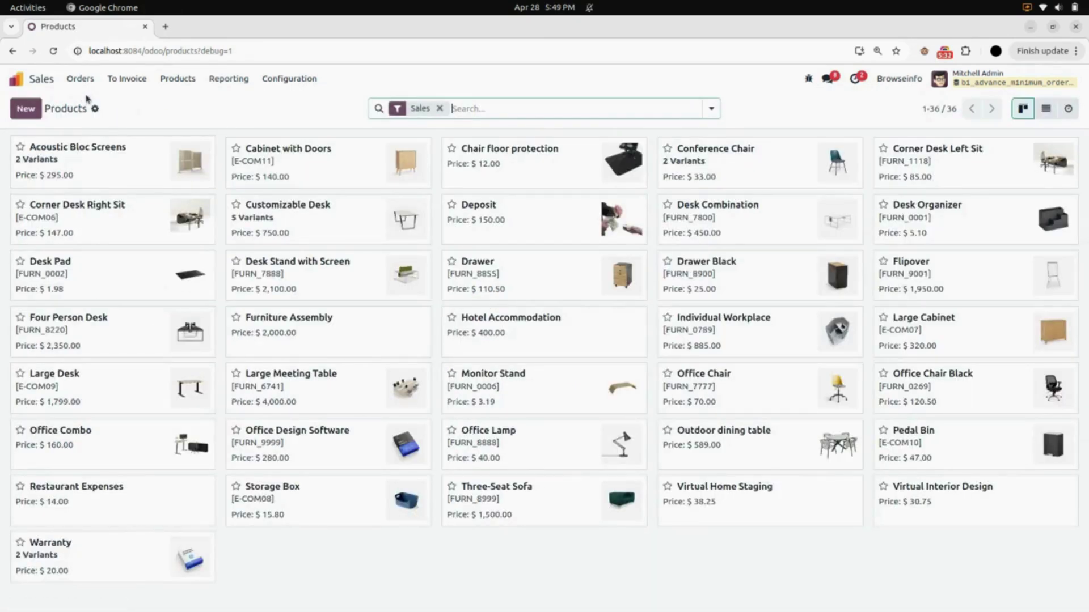
pyautogui.click(17, 79)
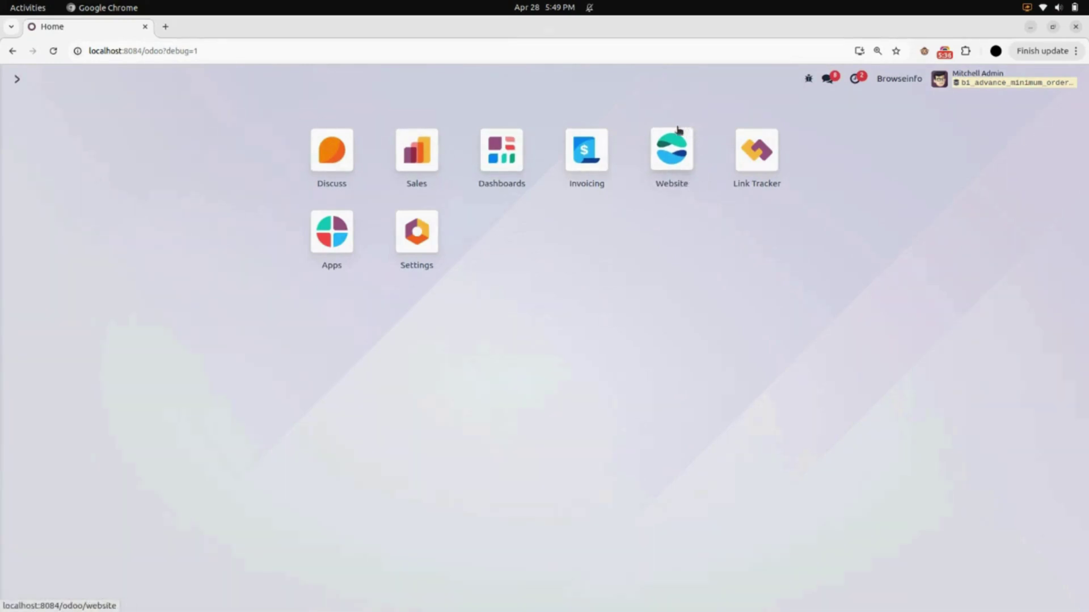
pyautogui.click(676, 169)
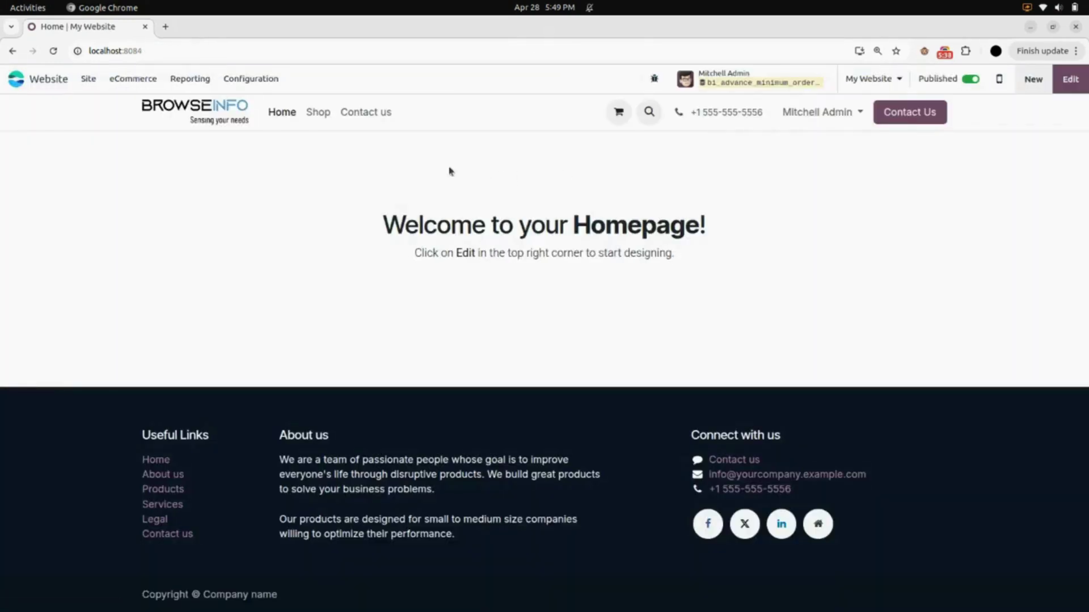
pyautogui.click(318, 113)
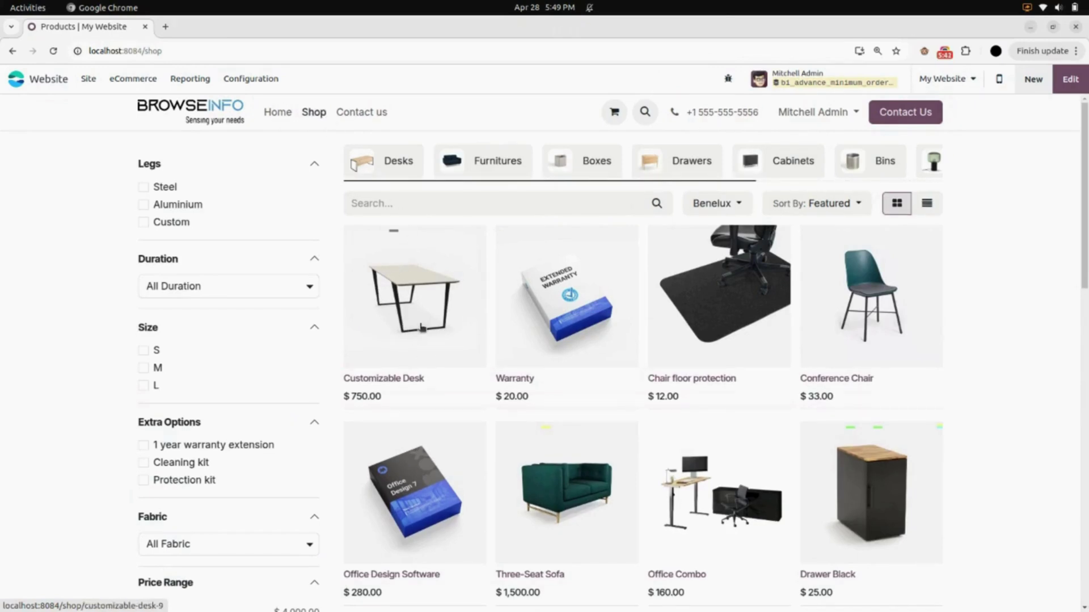
pyautogui.click(422, 329)
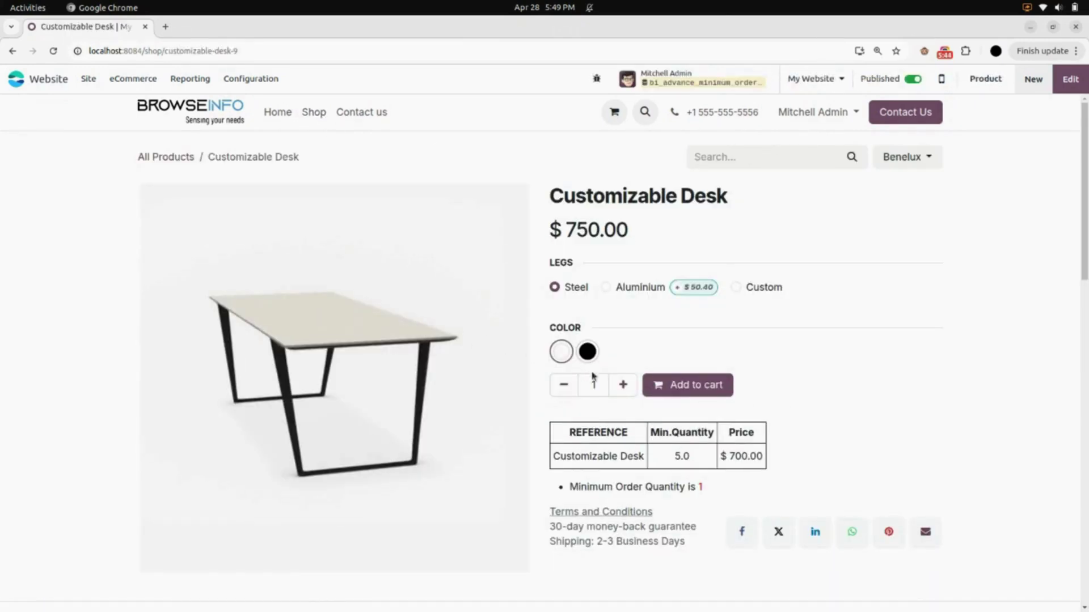
# Raise the desk's order quantity to 5, then switch between 4 and 5 to compare the unit price
pyautogui.click(623, 385)
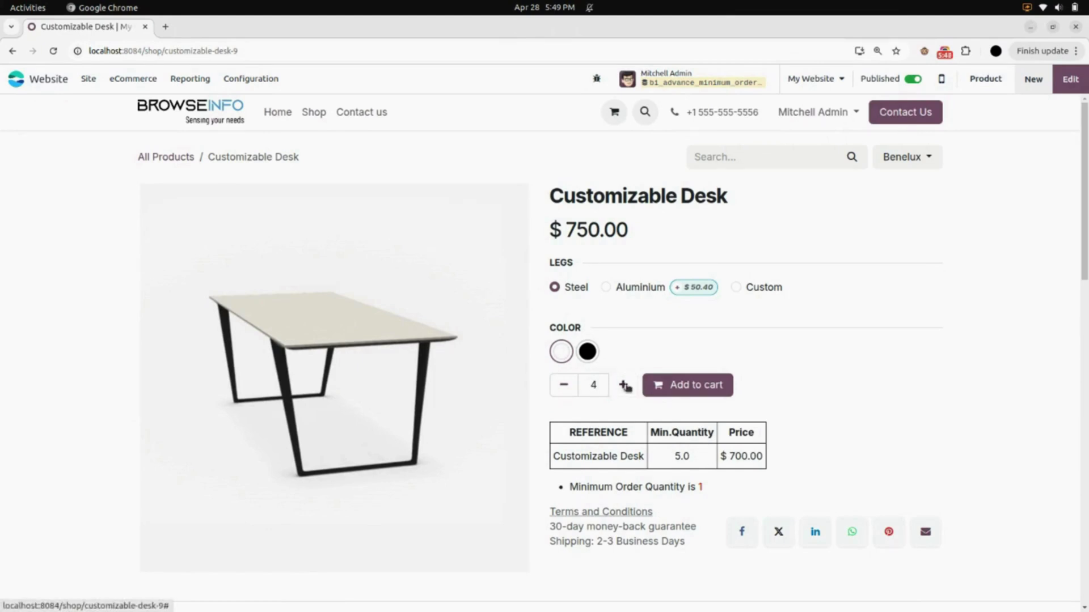
pyautogui.click(623, 385)
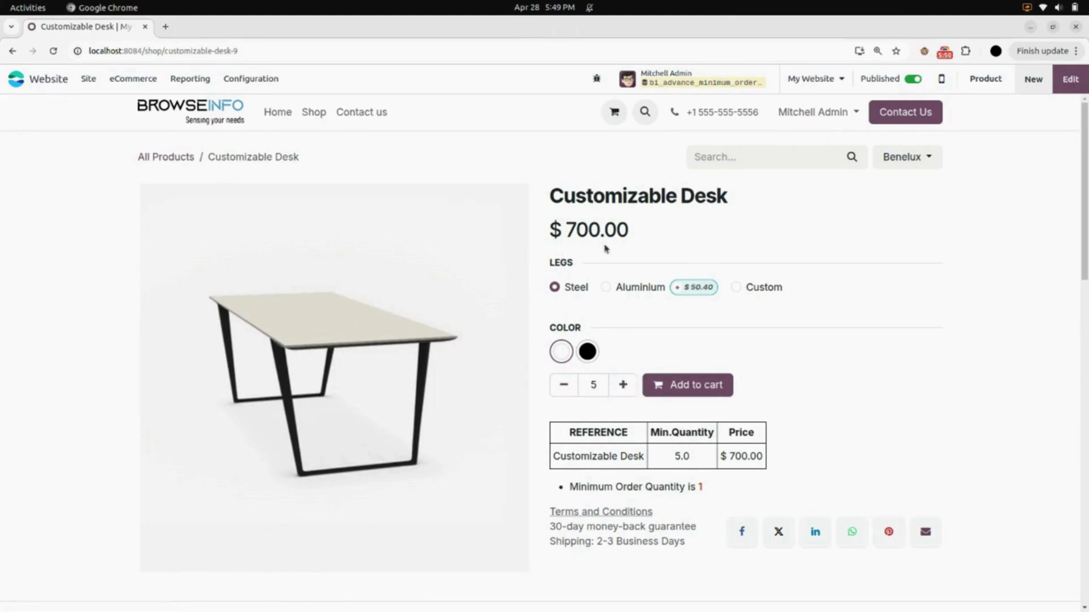
pyautogui.click(563, 387)
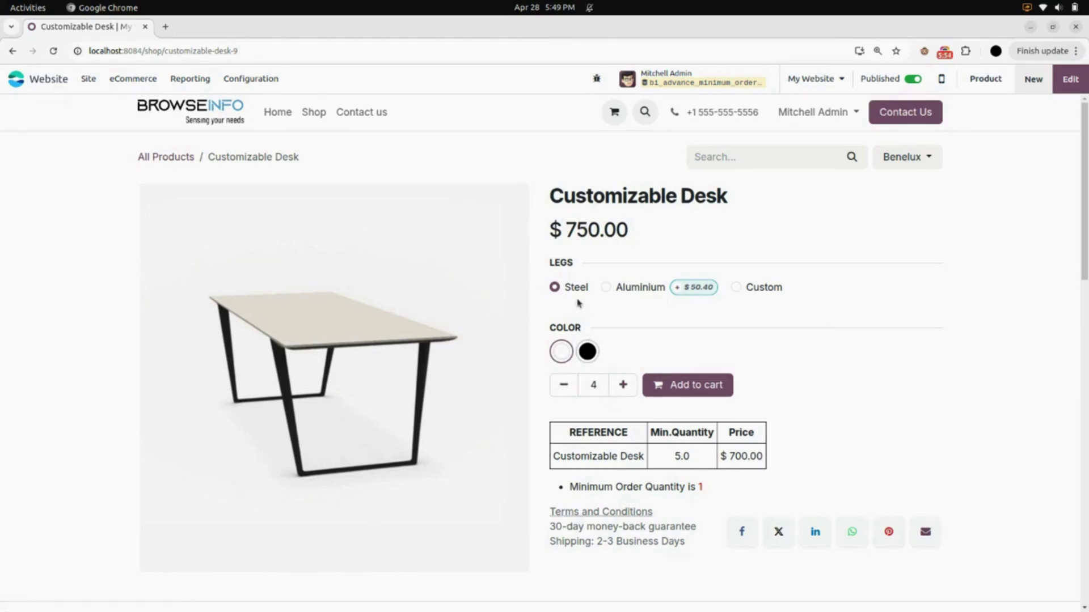
pyautogui.click(622, 384)
# Select the black colour variant of the desk and increase its order quantity to check the unit price
pyautogui.click(587, 352)
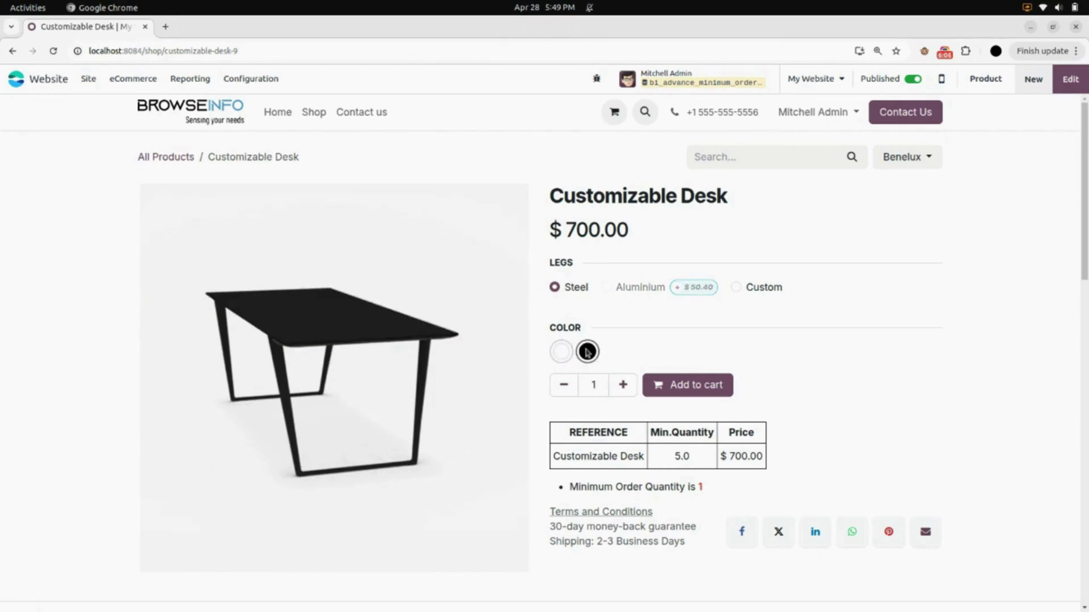
pyautogui.click(623, 385)
pyautogui.click(630, 387)
# Create a new quotation in the Sales app for the customer Azure Interior
pyautogui.click(52, 86)
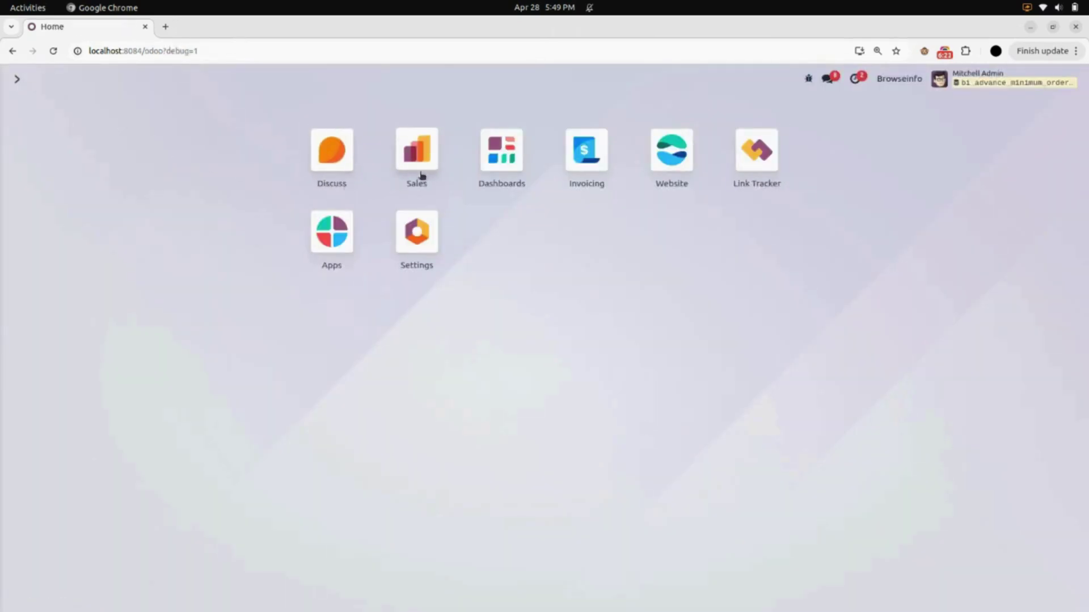
pyautogui.click(406, 162)
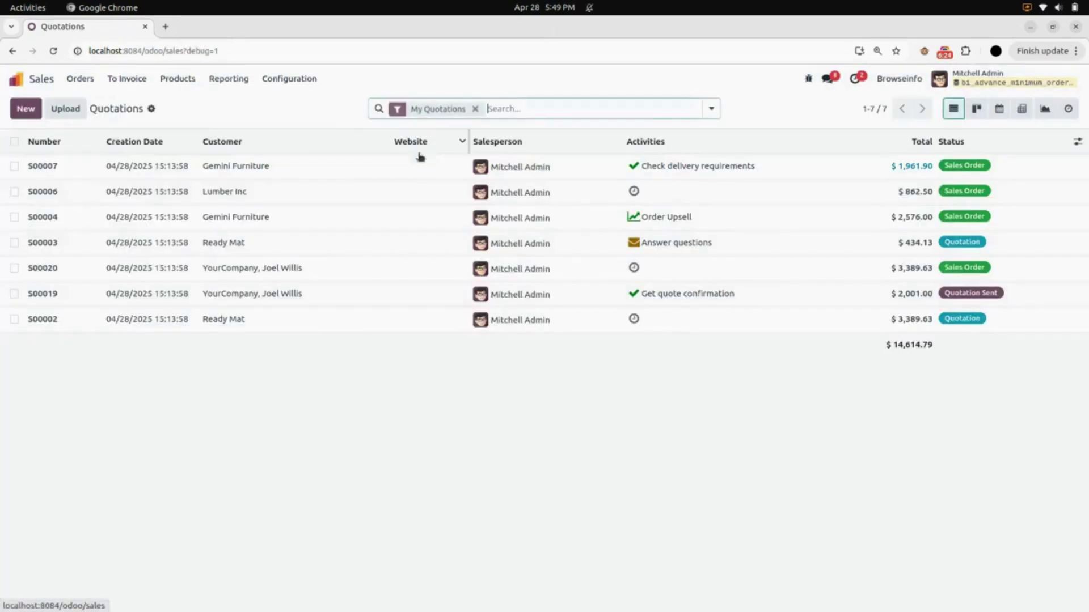
pyautogui.click(35, 108)
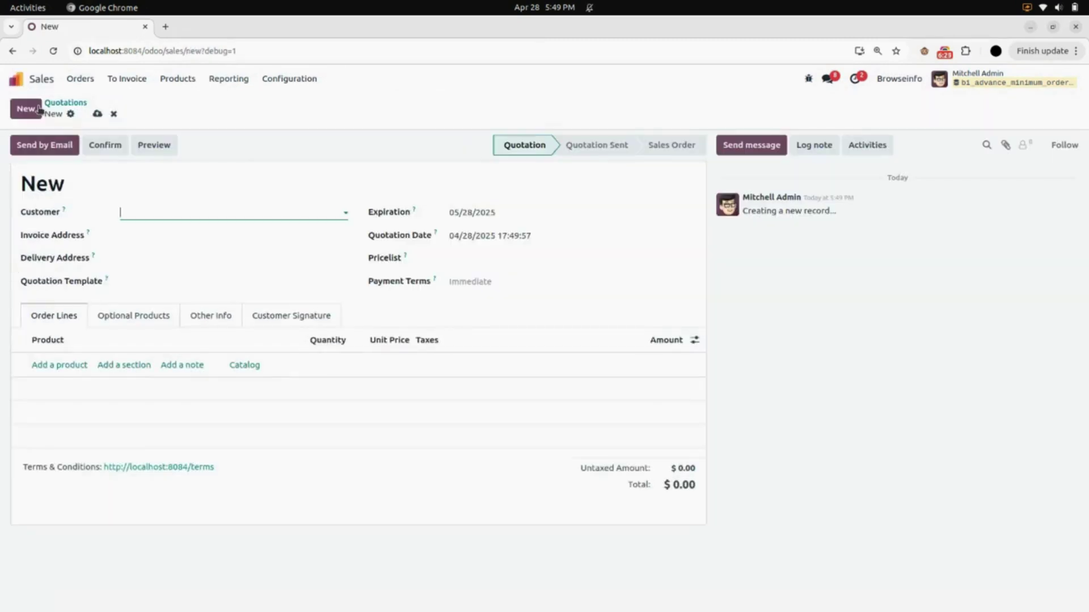
pyautogui.click(150, 212)
pyautogui.click(161, 251)
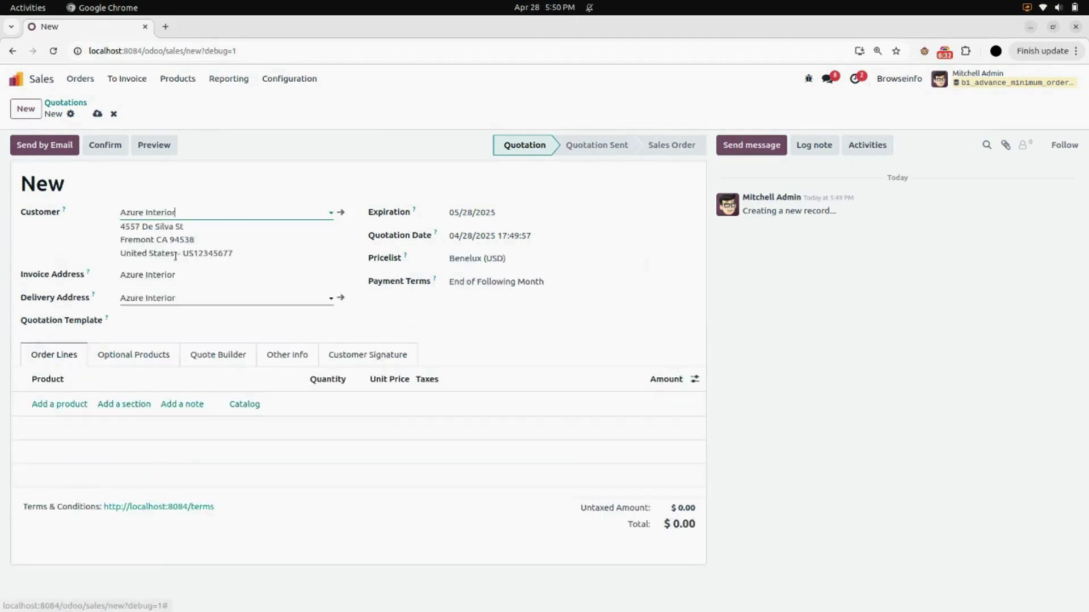
# Add Cabinet with Doors to the quotation's order lines and set its quantity to 10 to check the unit price
pyautogui.click(74, 404)
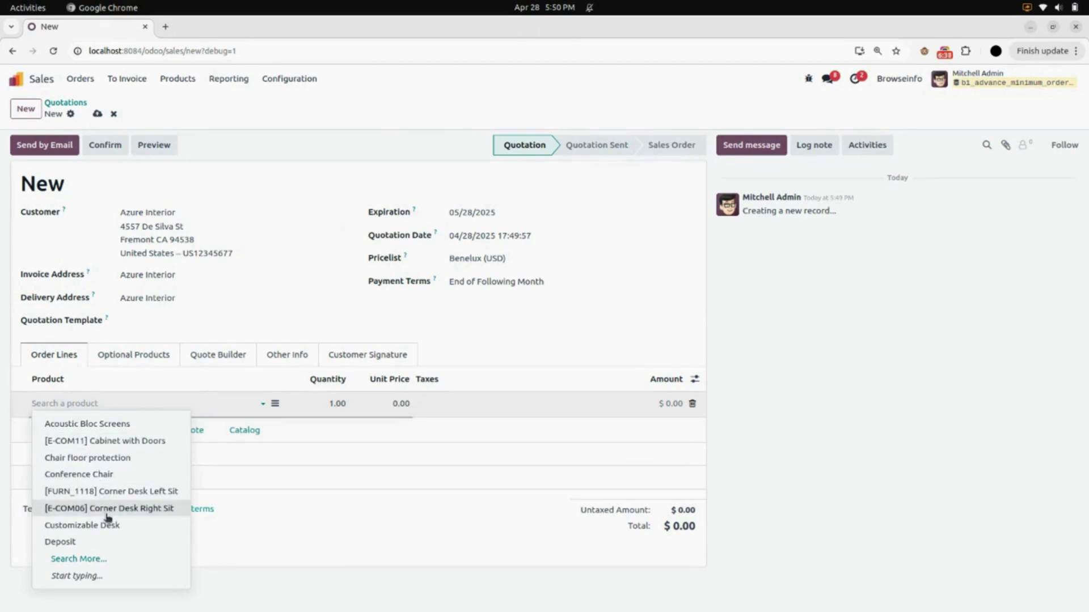
pyautogui.click(129, 443)
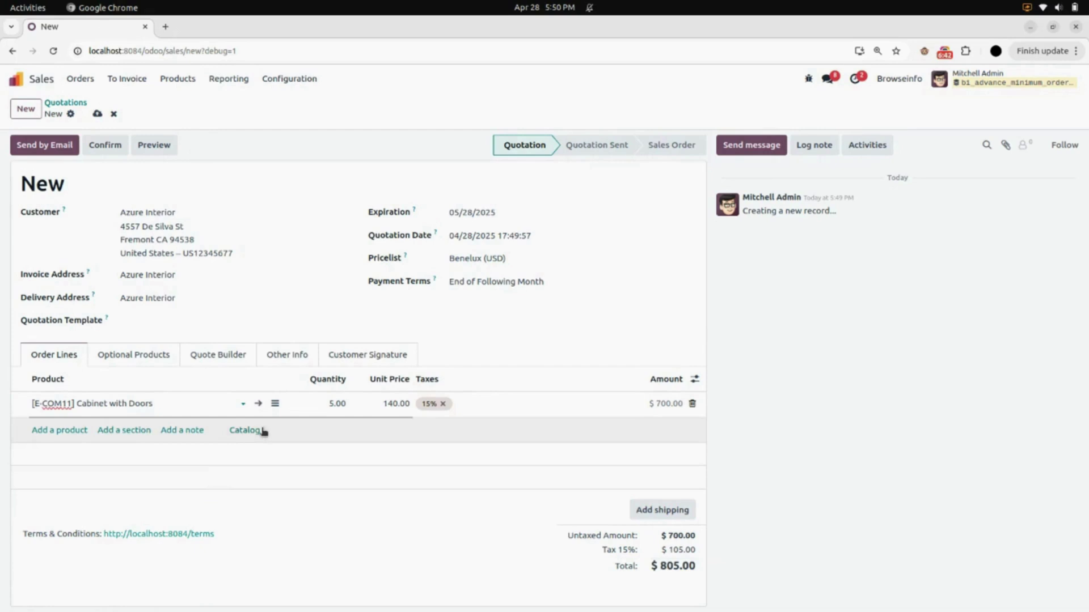
pyautogui.click(331, 403)
pyautogui.write('10')
pyautogui.click(349, 511)
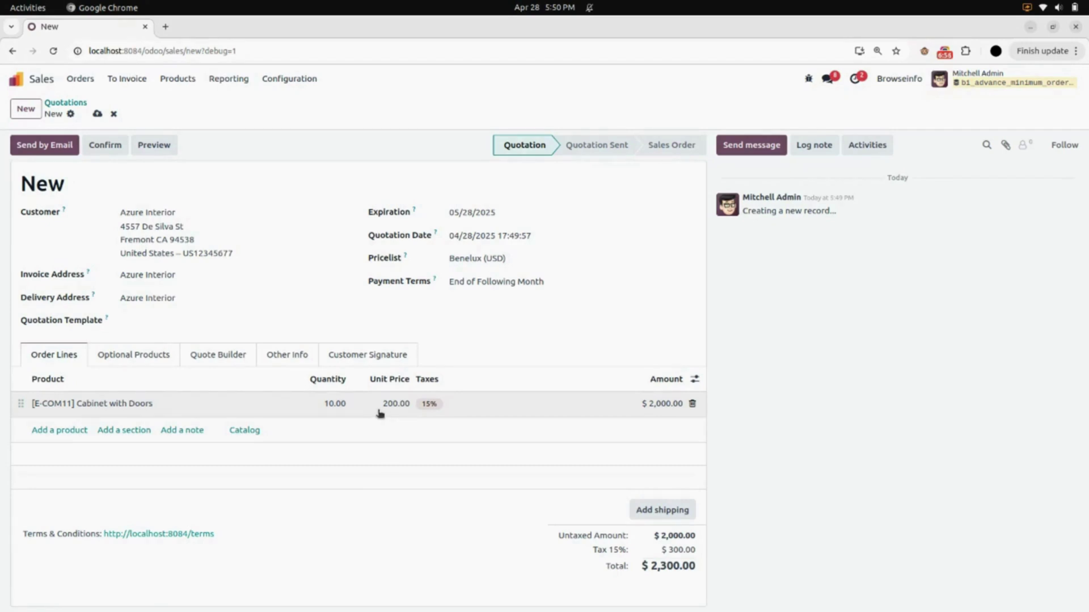
# Discard the new quotation and return to the home screen with all apps
pyautogui.click(113, 114)
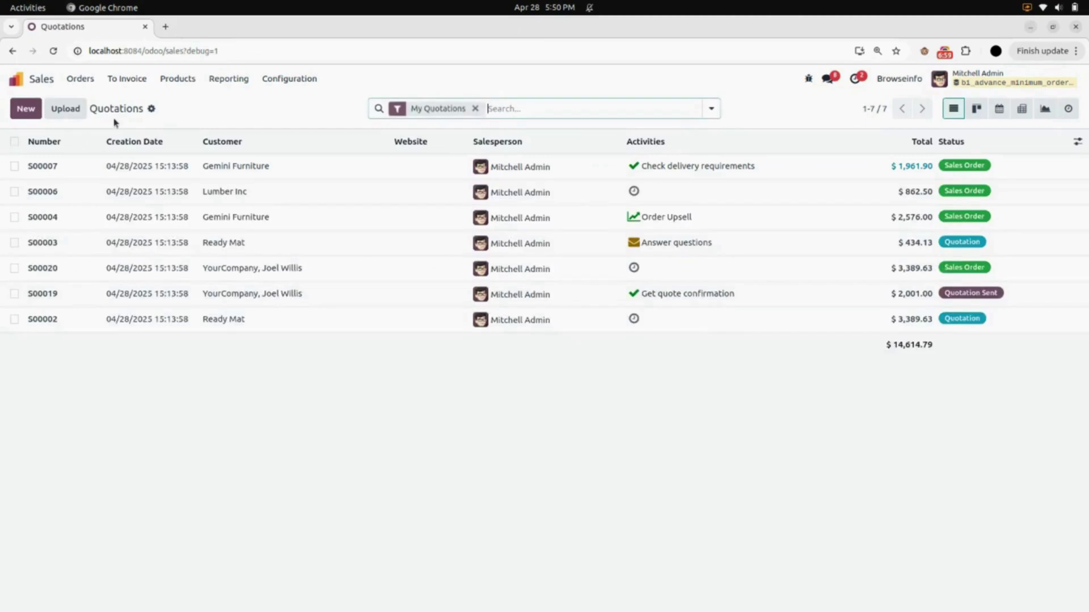
pyautogui.click(45, 84)
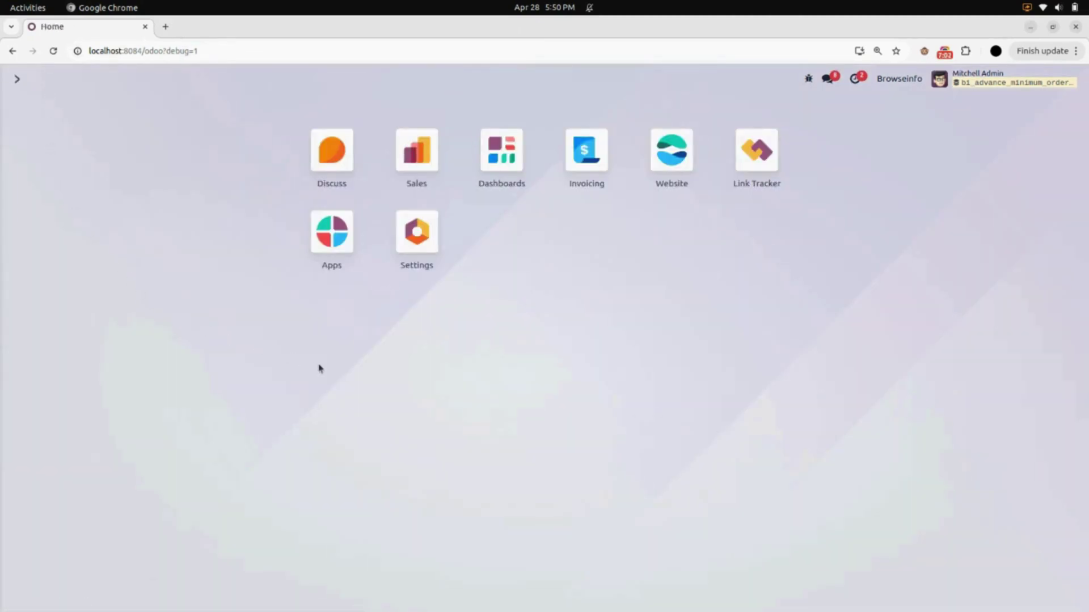